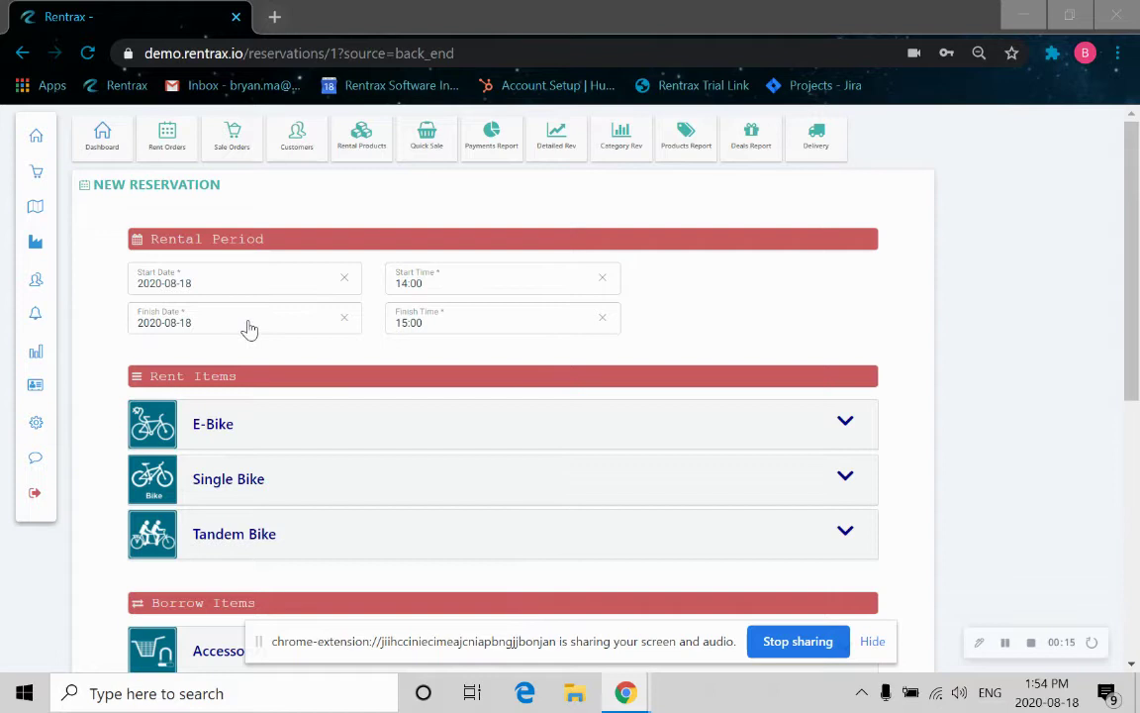
# Pick 17:45 as the reservation's finish time on 2020-08-18.
pyautogui.click(433, 327)
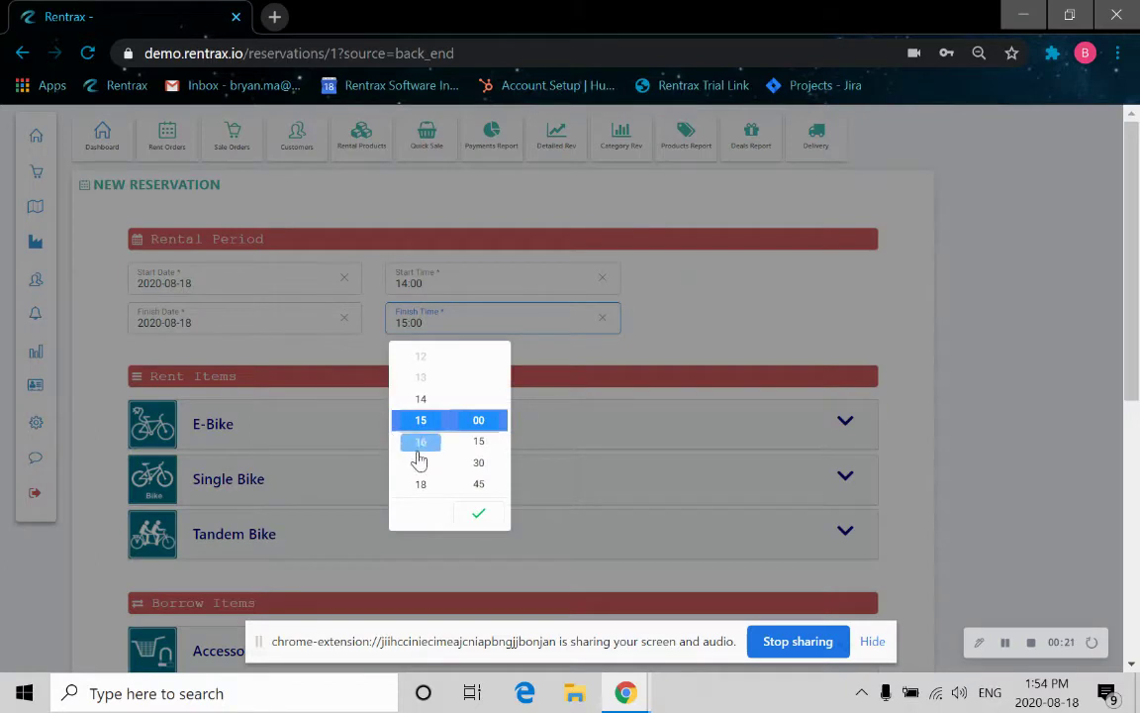
pyautogui.click(421, 444)
pyautogui.click(479, 481)
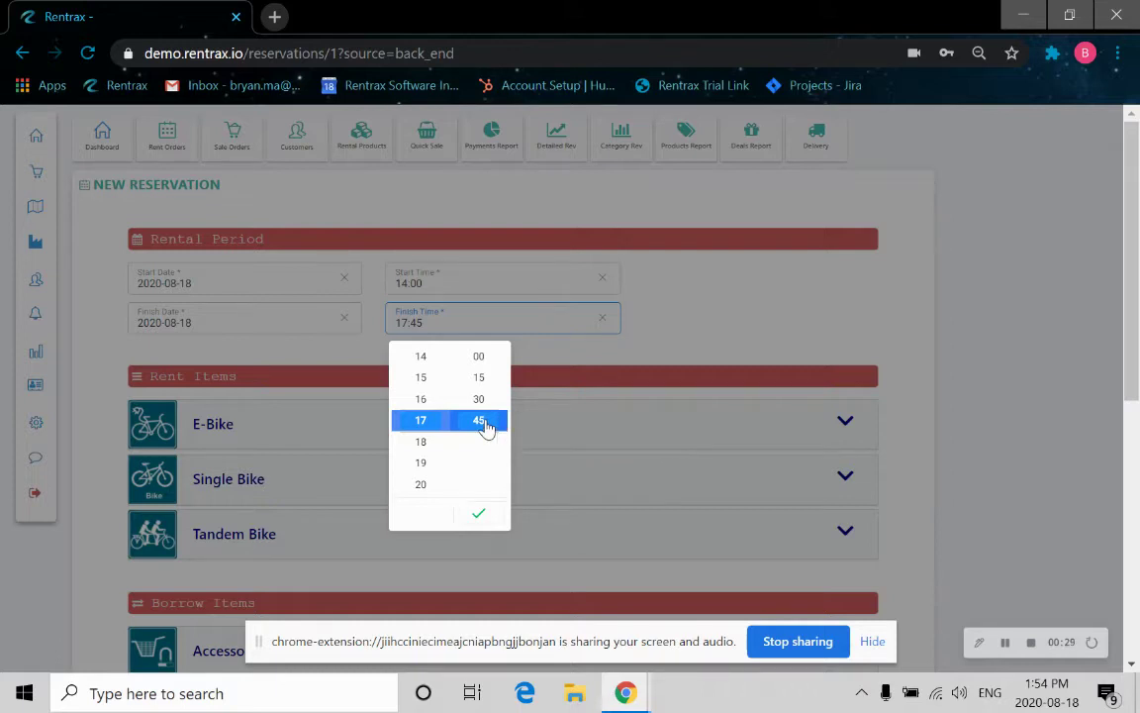
# Confirm the 17:45 finish time and add one E-bikes Bosch at $90.00 to the rent items.
pyautogui.click(482, 515)
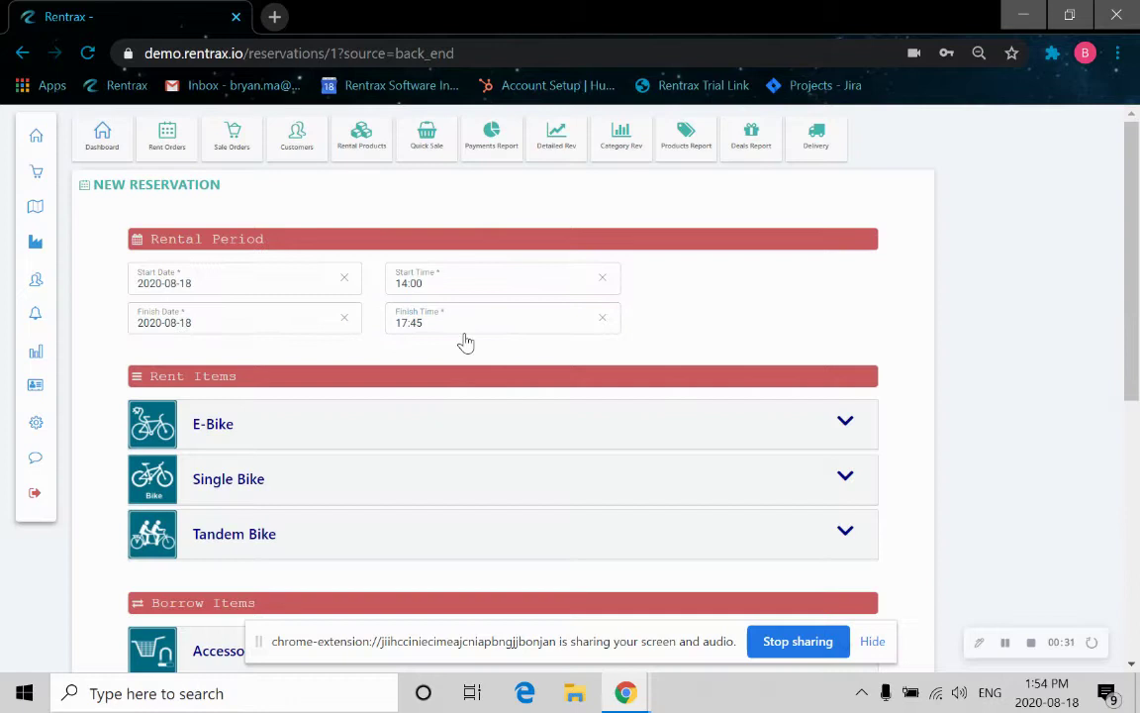
pyautogui.scroll(-1, 426, 352)
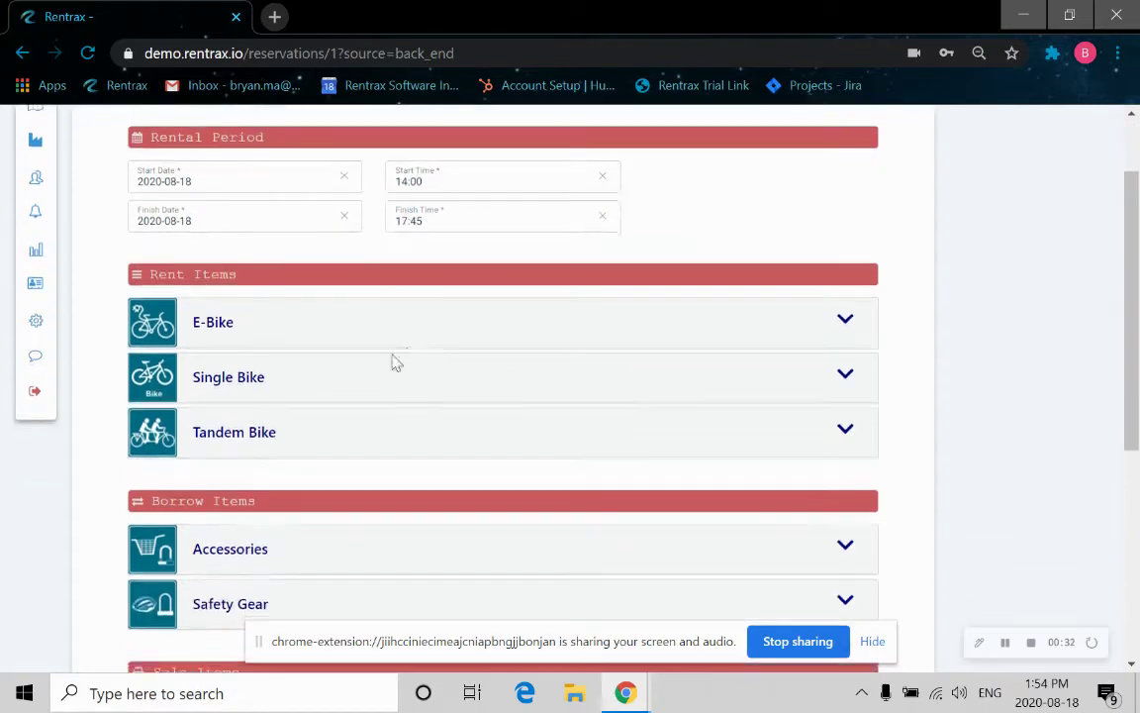
pyautogui.click(226, 330)
pyautogui.scroll(-1, 267, 489)
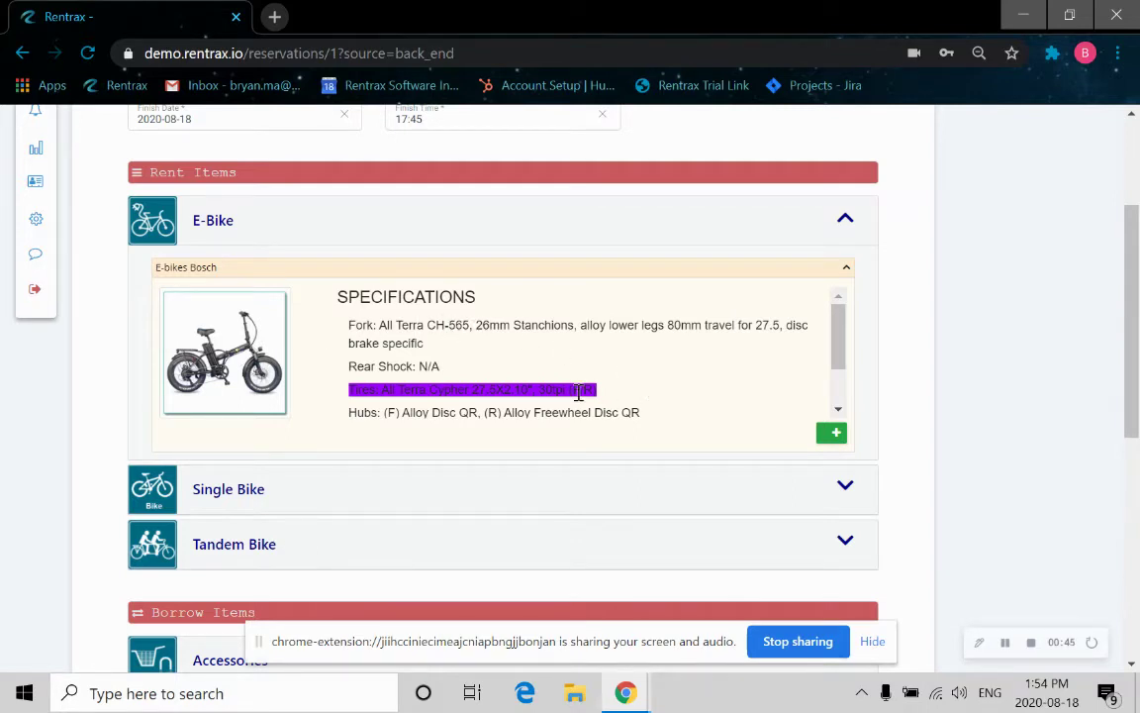
pyautogui.scroll(-1, 599, 388)
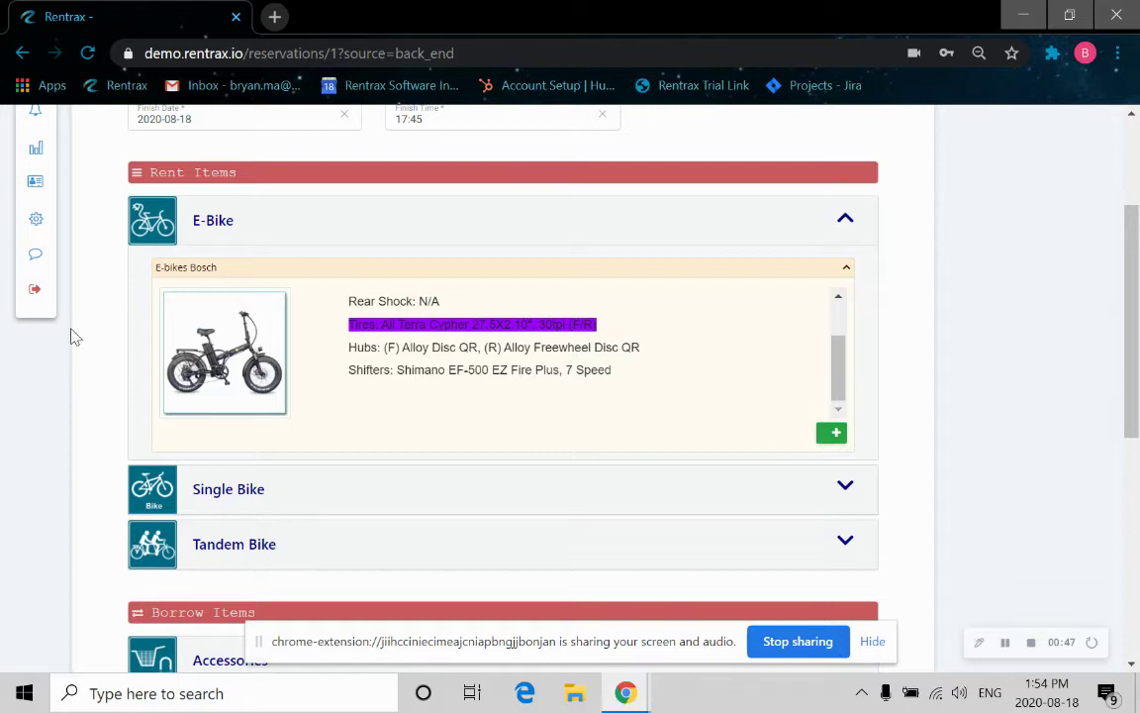
pyautogui.click(832, 432)
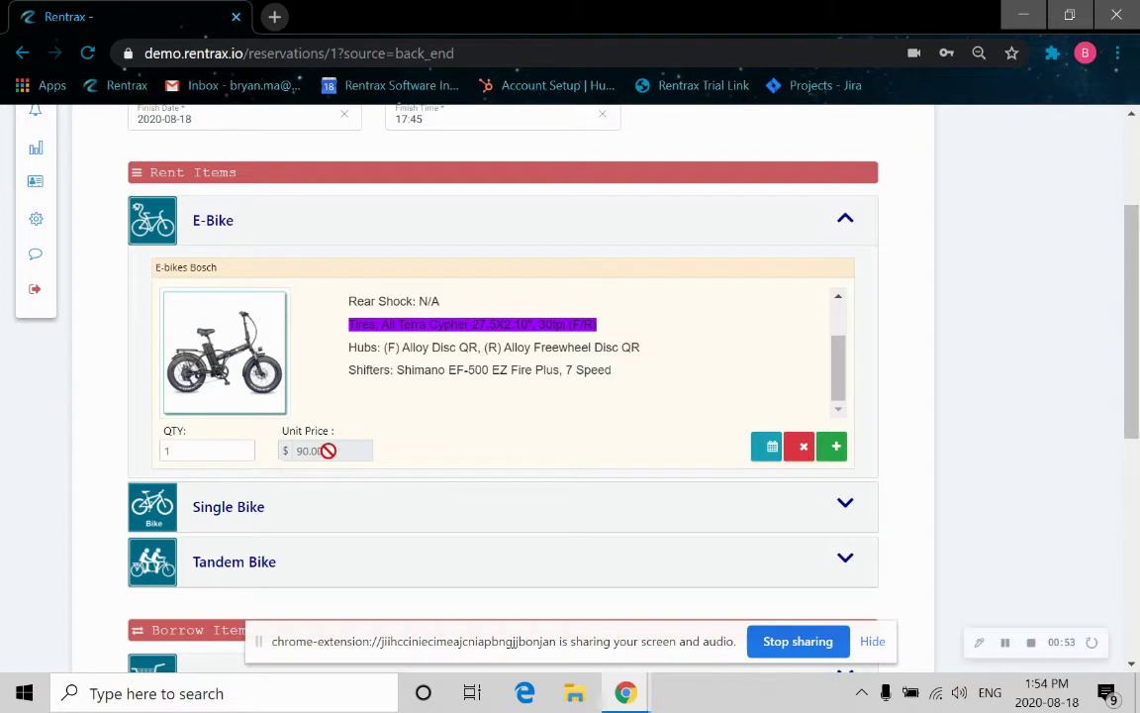
pyautogui.scroll(-3, 488, 409)
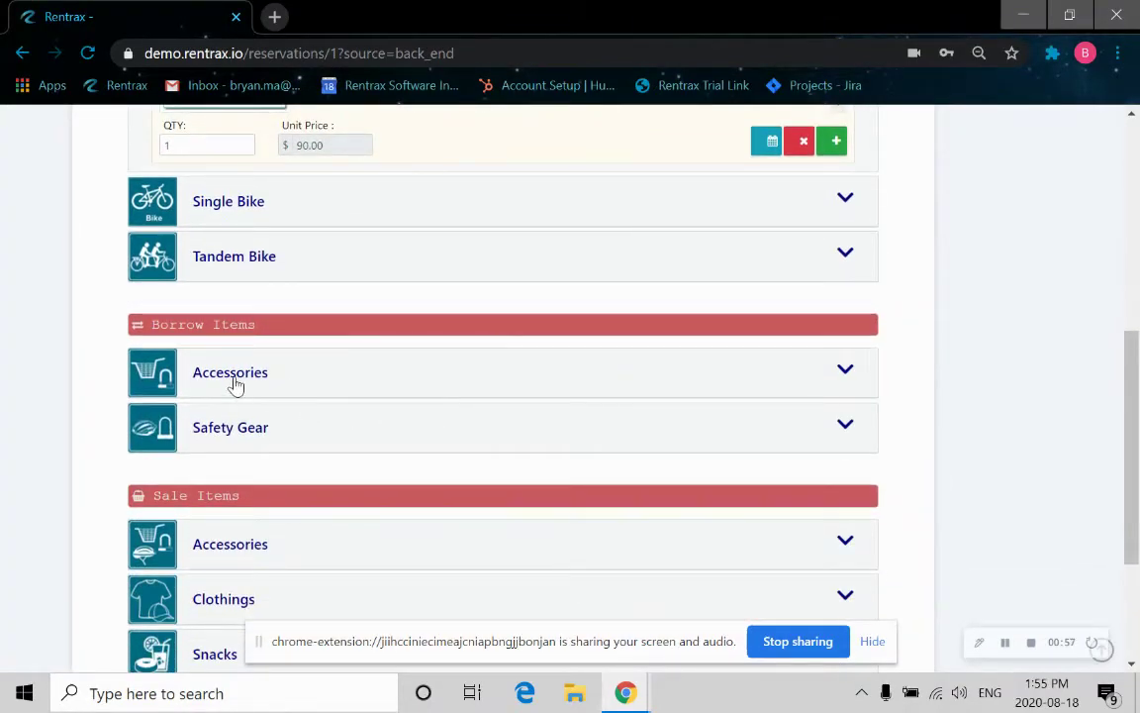
# Add one Lock from borrowable Accessories, bringing the grand total to $96.30.
pyautogui.click(242, 382)
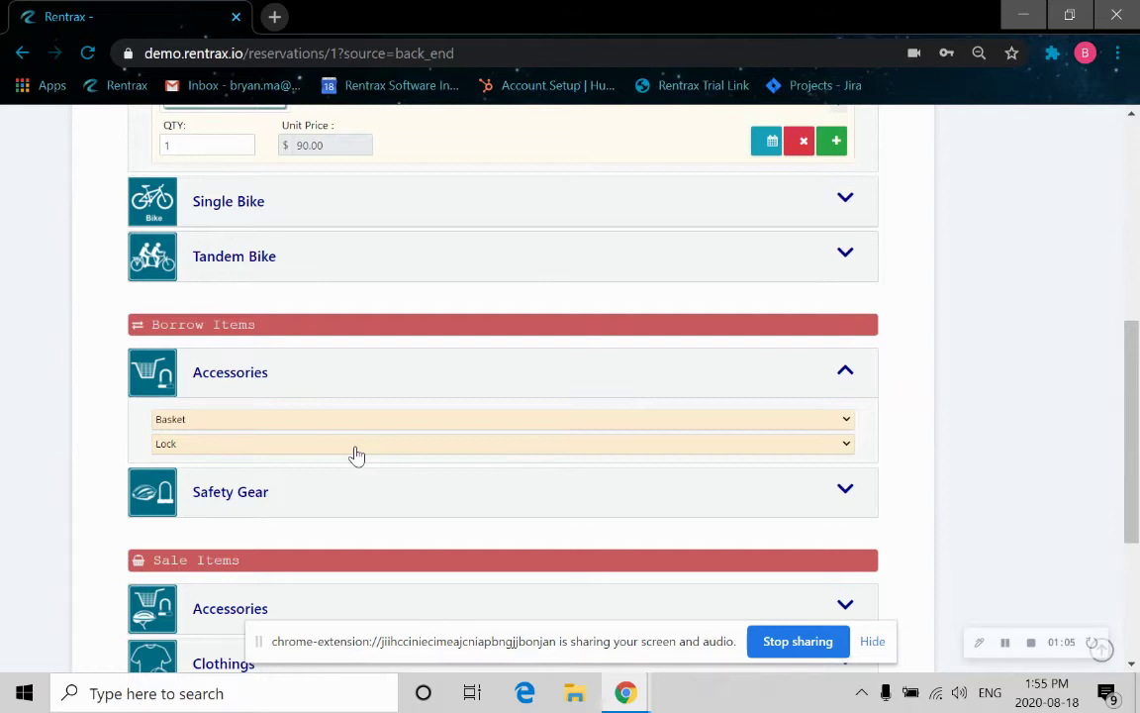
pyautogui.click(788, 448)
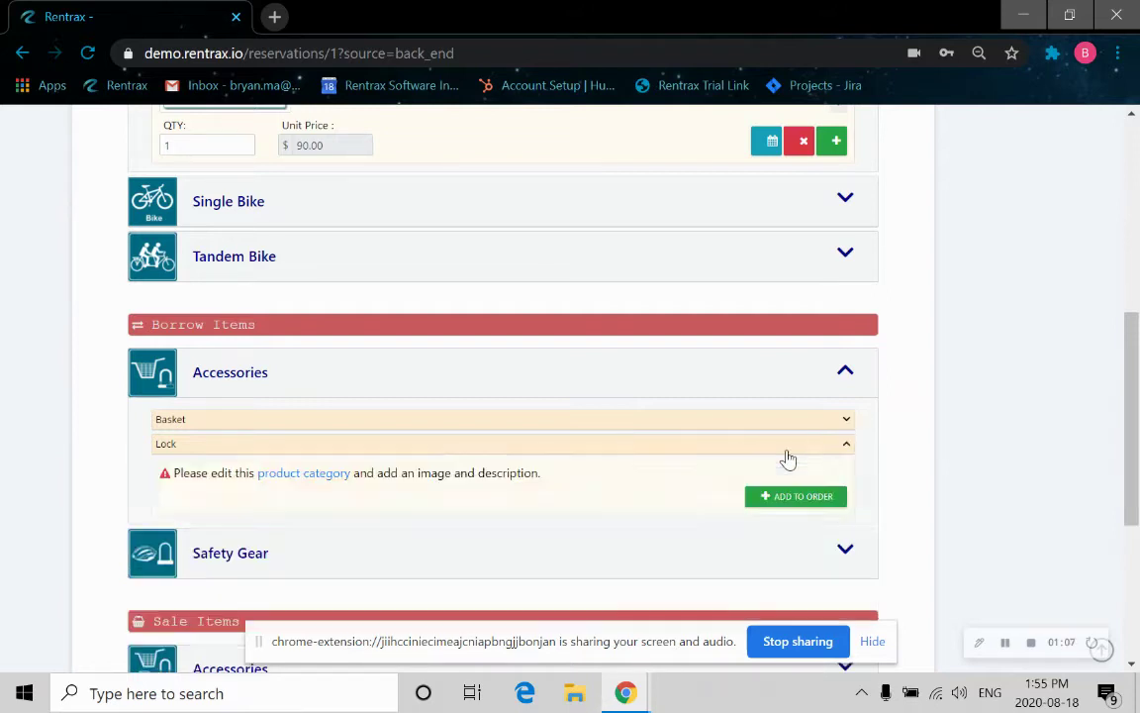
pyautogui.click(804, 497)
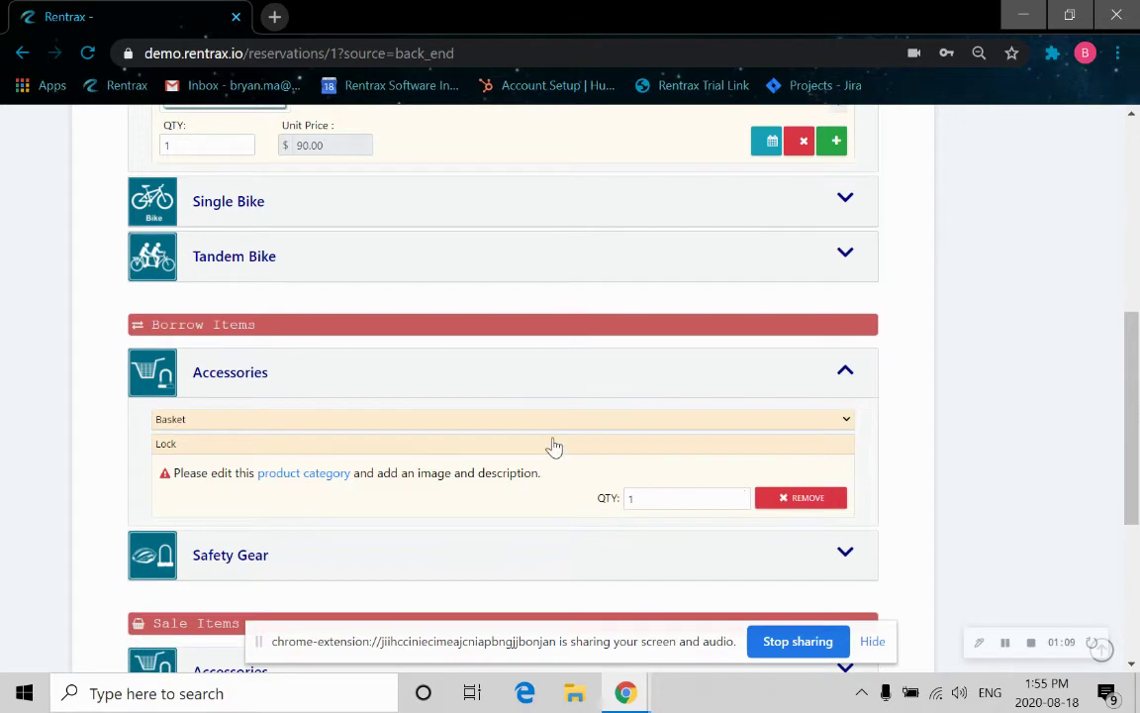
pyautogui.scroll(-3, 552, 448)
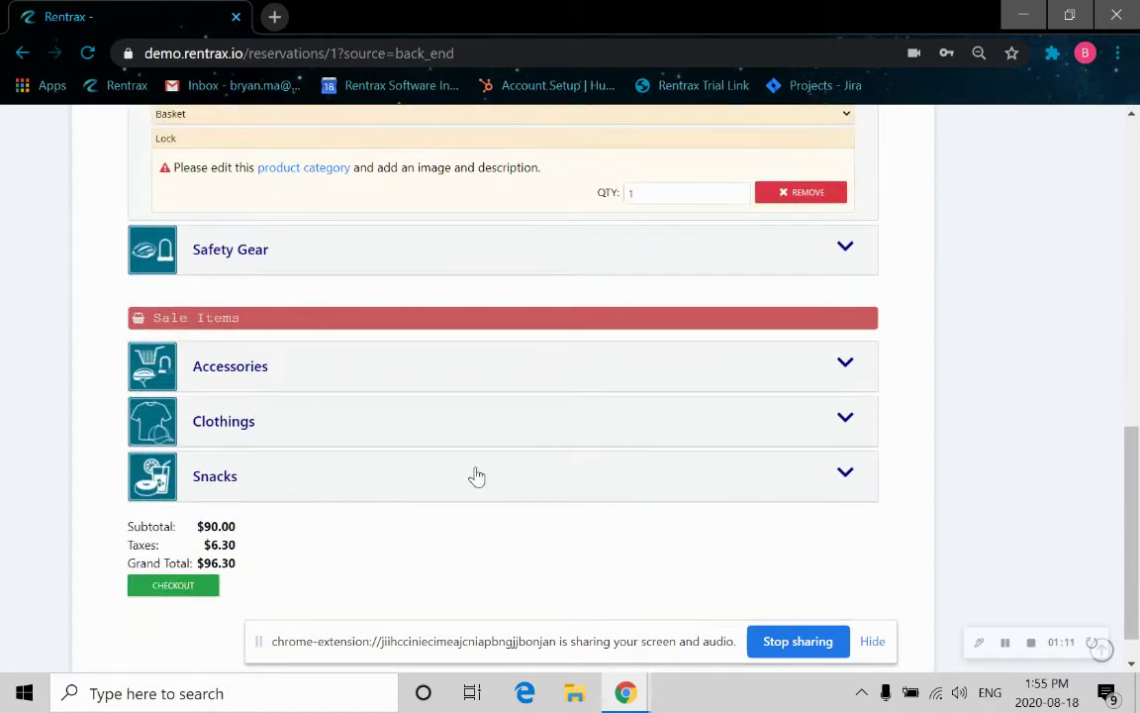
# Add a Turkey sandwich at $2.99 under Snacks, making the grand total $99.29.
pyautogui.click(743, 494)
pyautogui.scroll(-1, 677, 498)
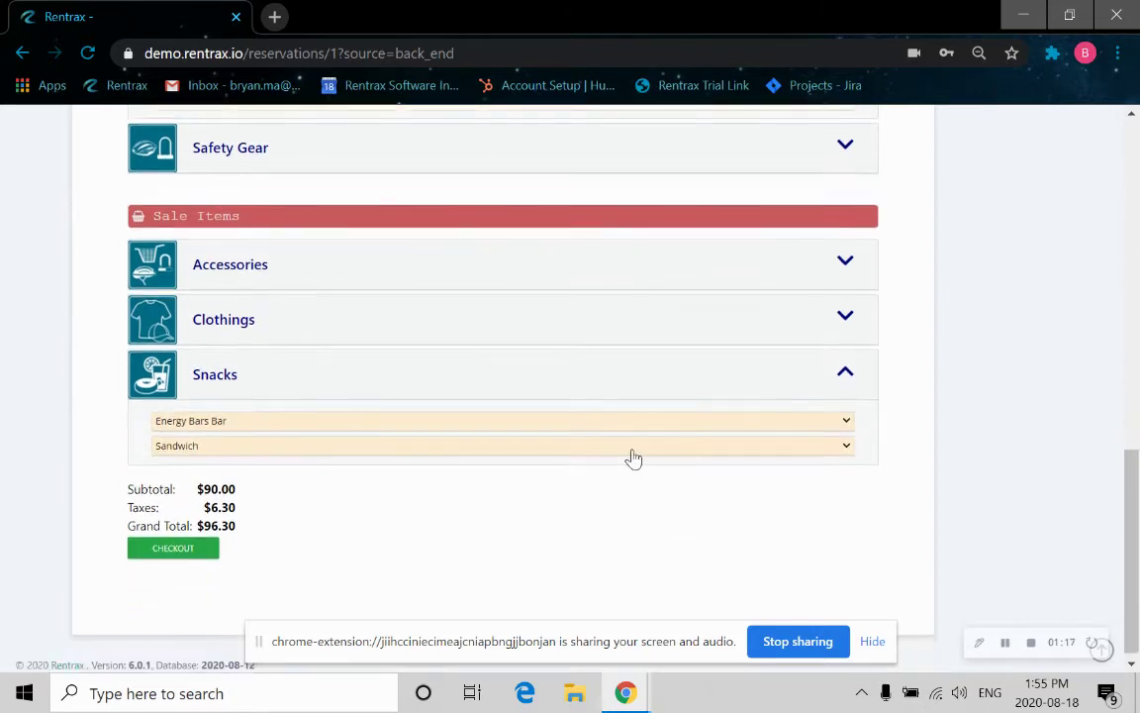
pyautogui.click(787, 447)
pyautogui.click(784, 479)
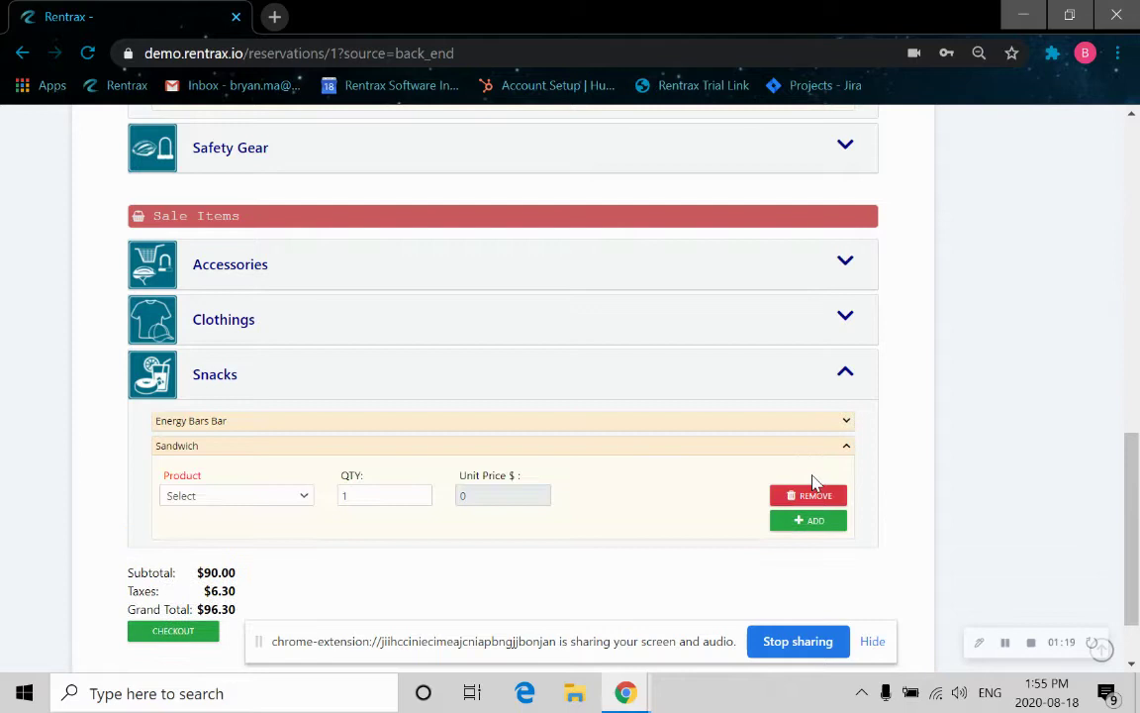
pyautogui.click(286, 501)
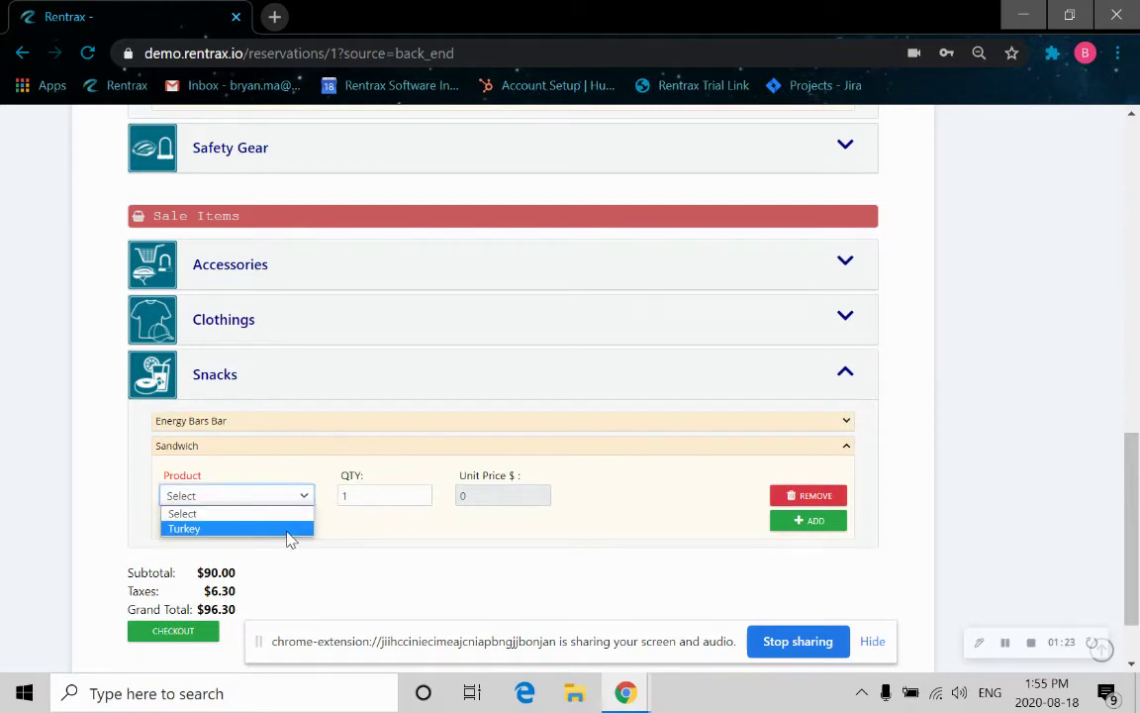
pyautogui.click(237, 528)
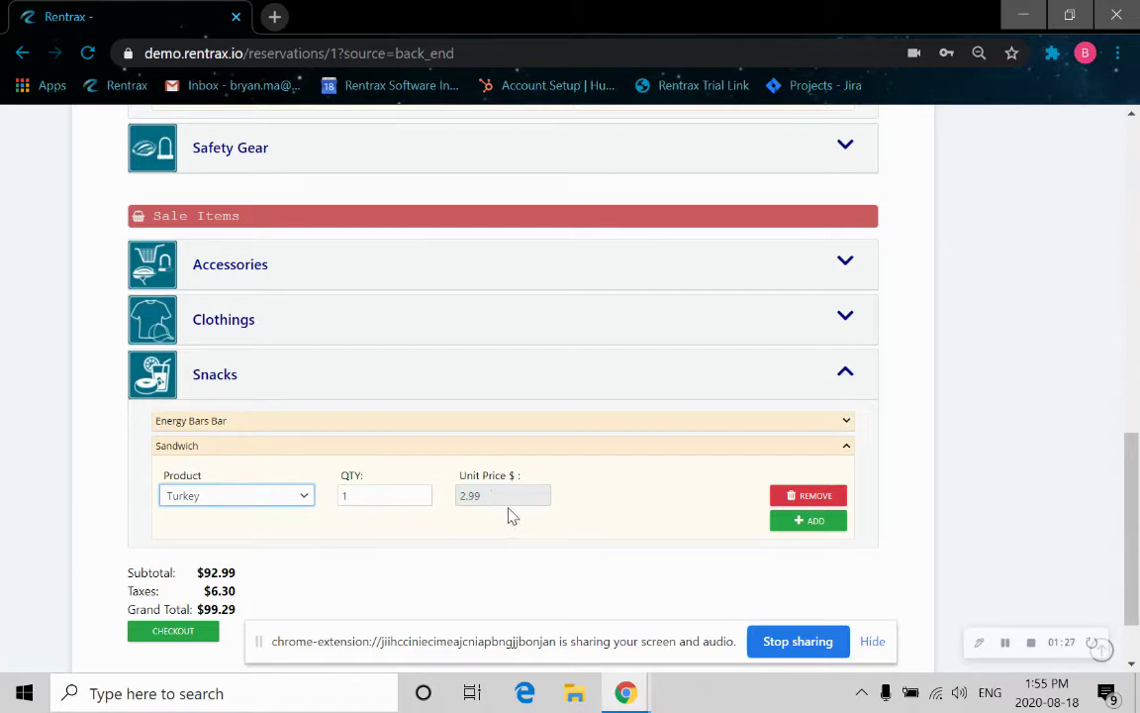
pyautogui.scroll(-1, 427, 504)
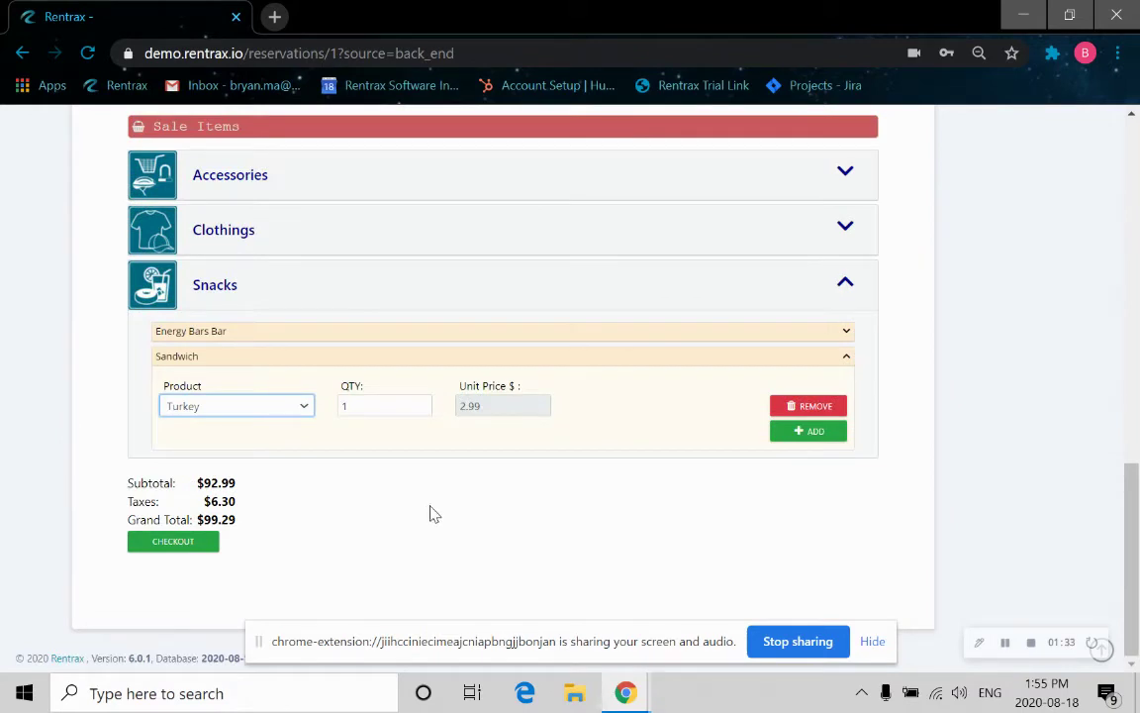
# Go to checkout and enter the customer's e-mail and cell phone number.
pyautogui.click(173, 544)
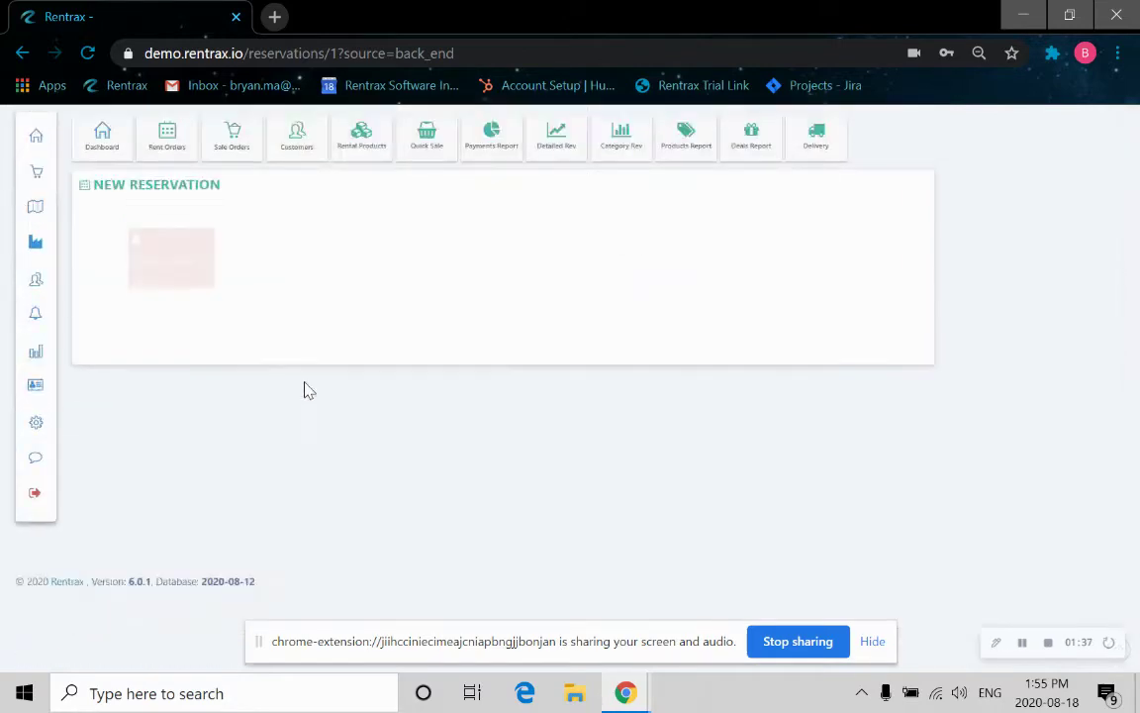
pyautogui.click(300, 284)
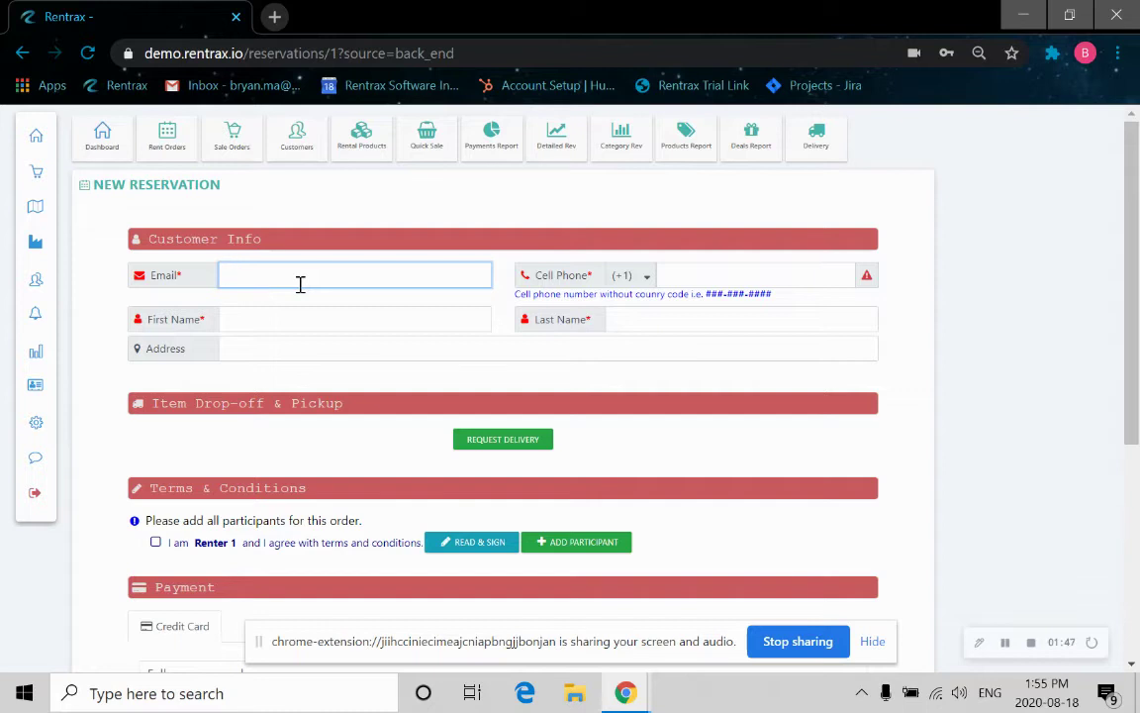
pyautogui.write('custome')
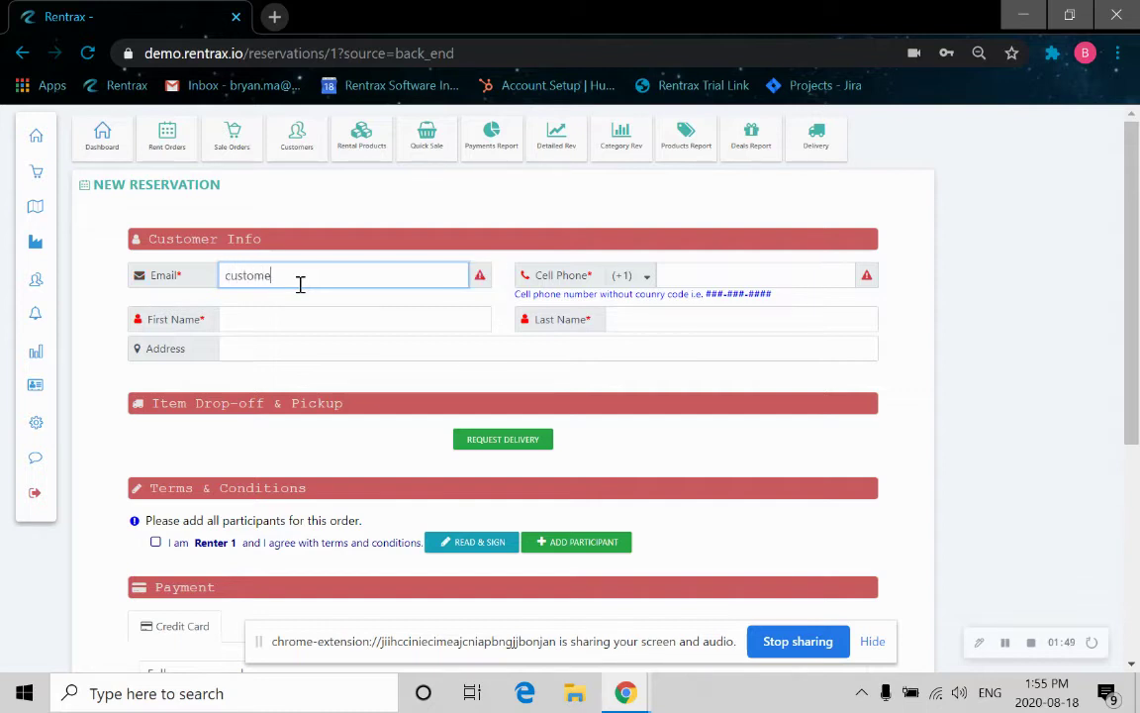
pyautogui.write('r@test.com')
pyautogui.click(726, 275)
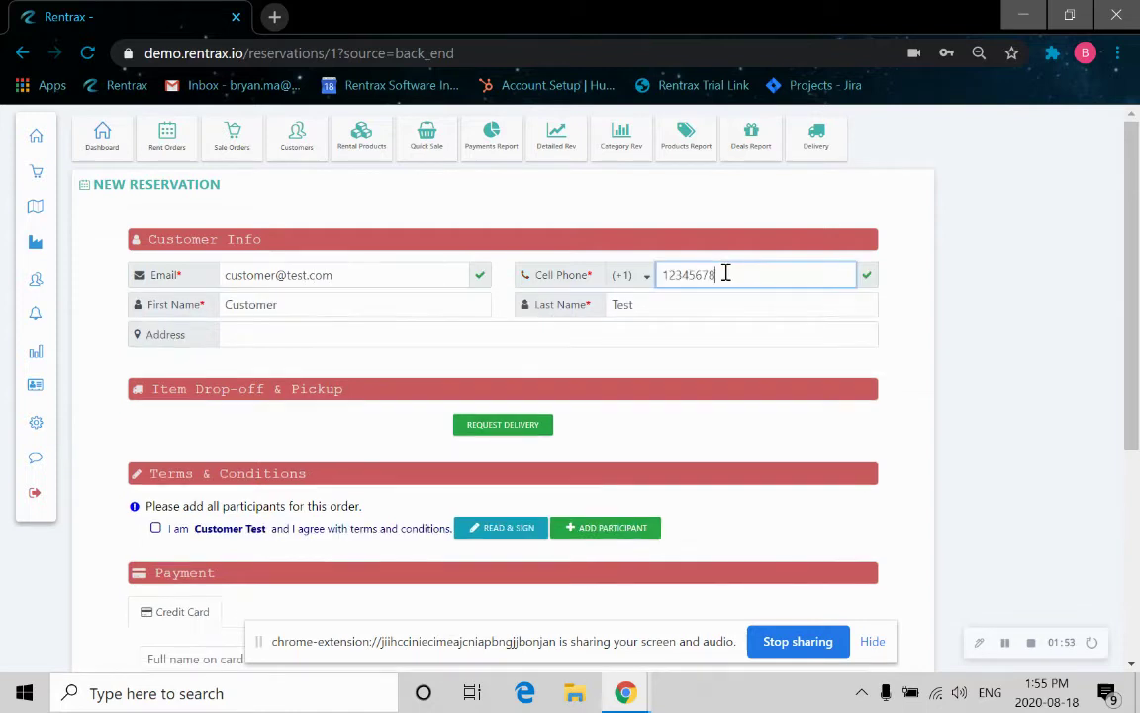
pyautogui.write('12345678')
pyautogui.click(339, 308)
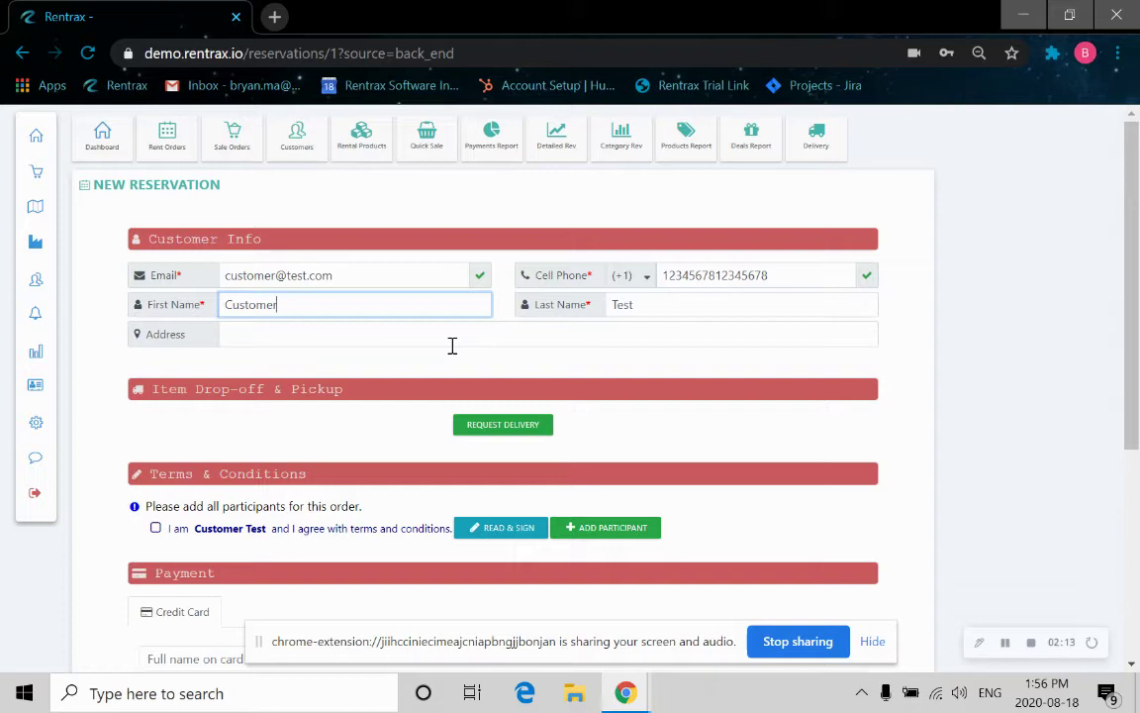
pyautogui.click(514, 437)
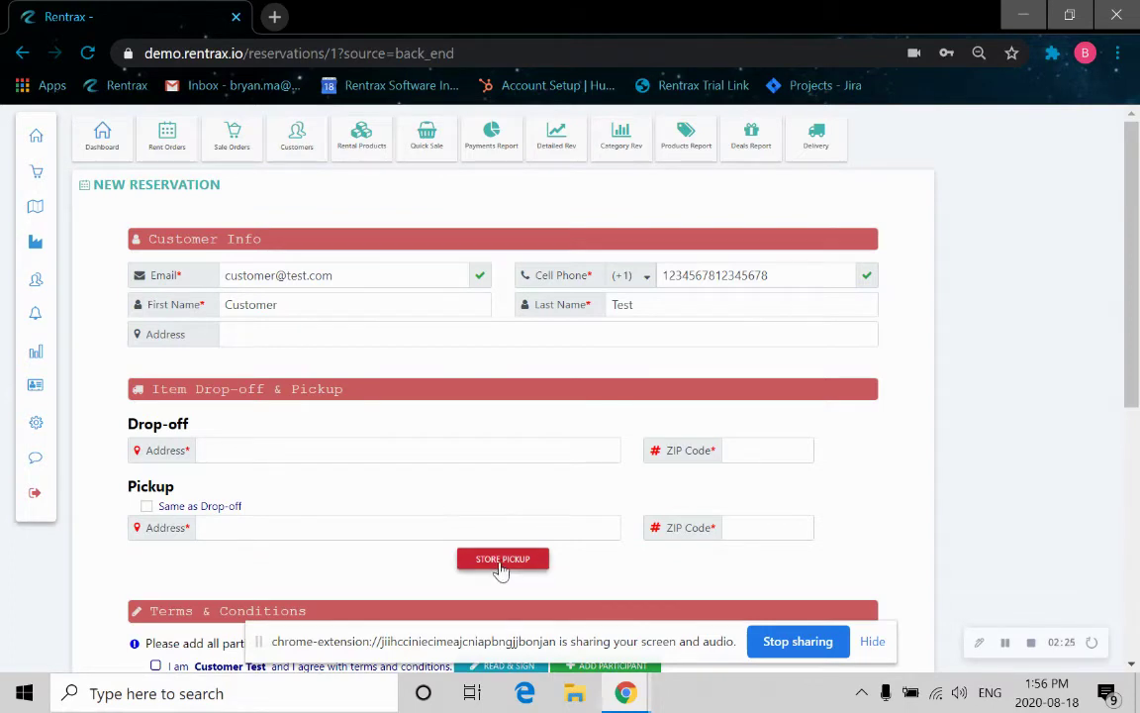
pyautogui.click(500, 560)
pyautogui.scroll(-2, 411, 451)
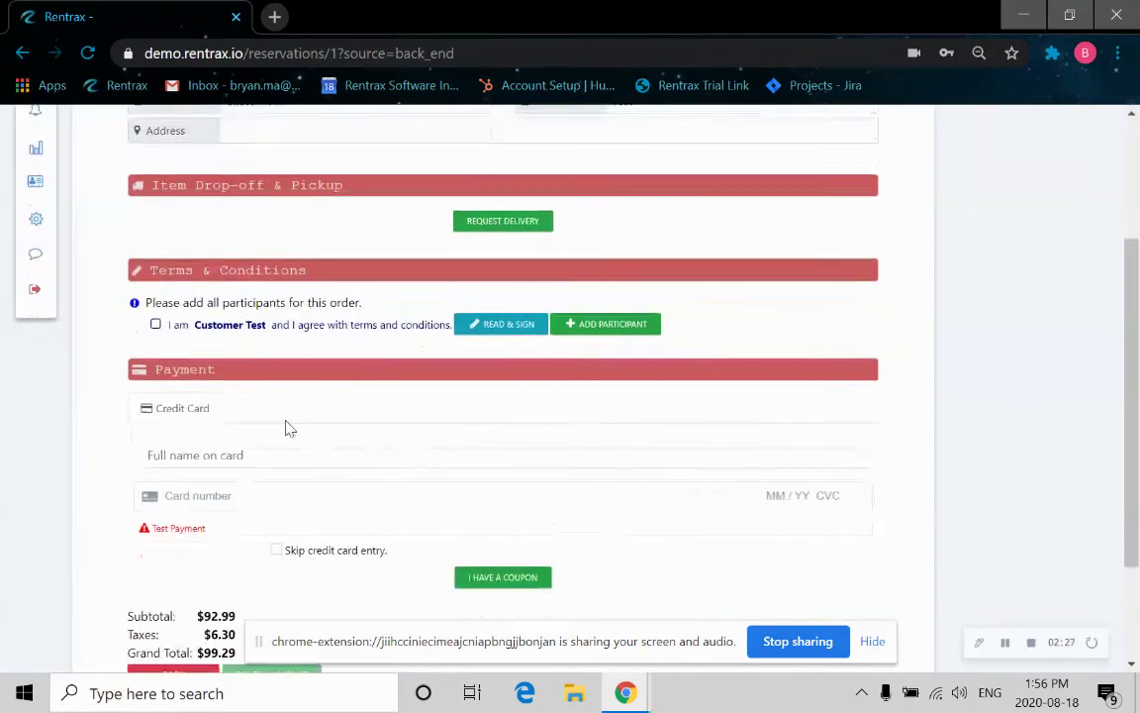
# Add the customer's initials and signature to the rental waiver and accept it.
pyautogui.click(507, 327)
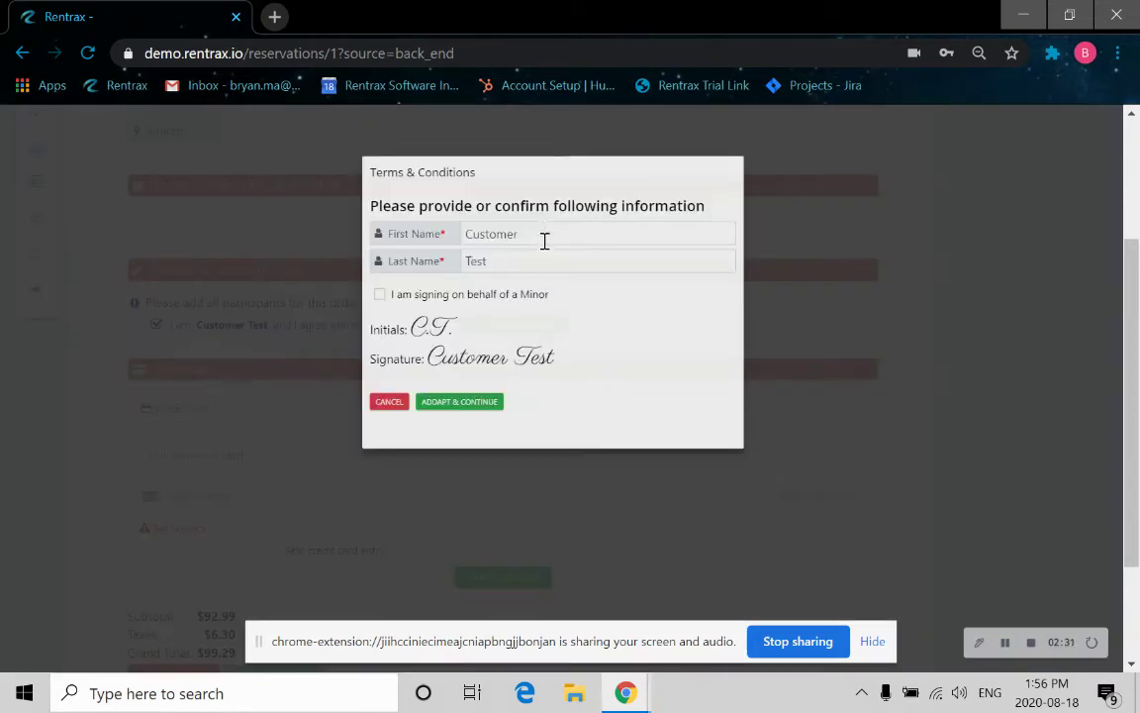
pyautogui.click(462, 411)
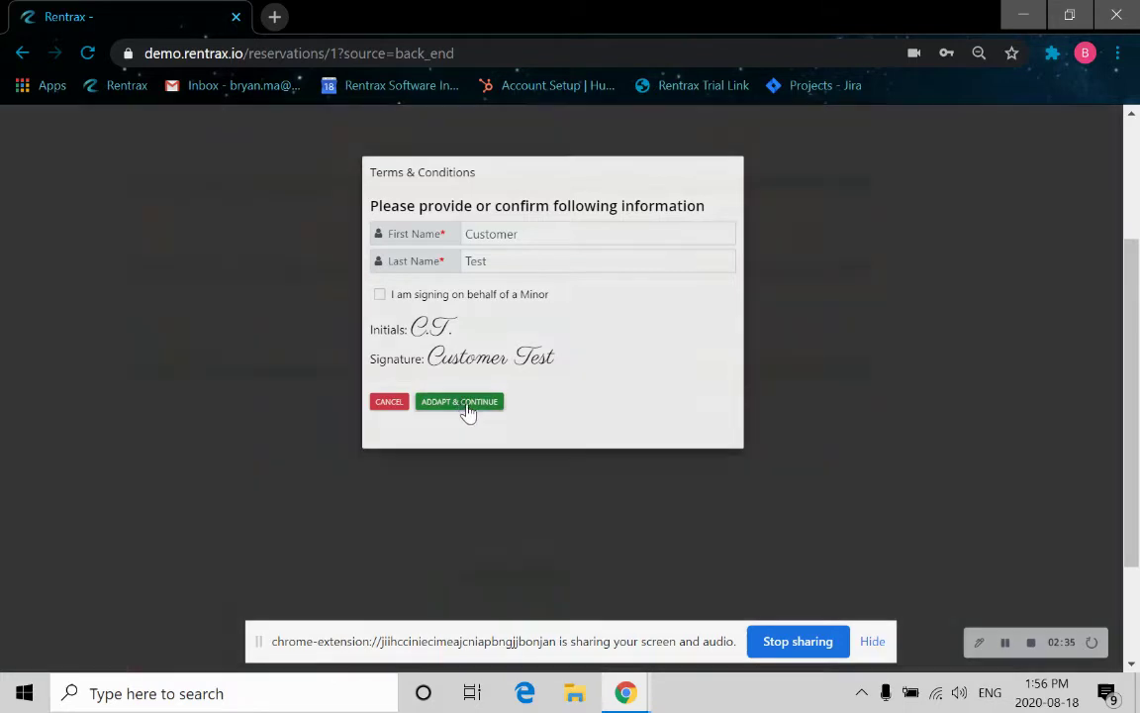
pyautogui.click(417, 304)
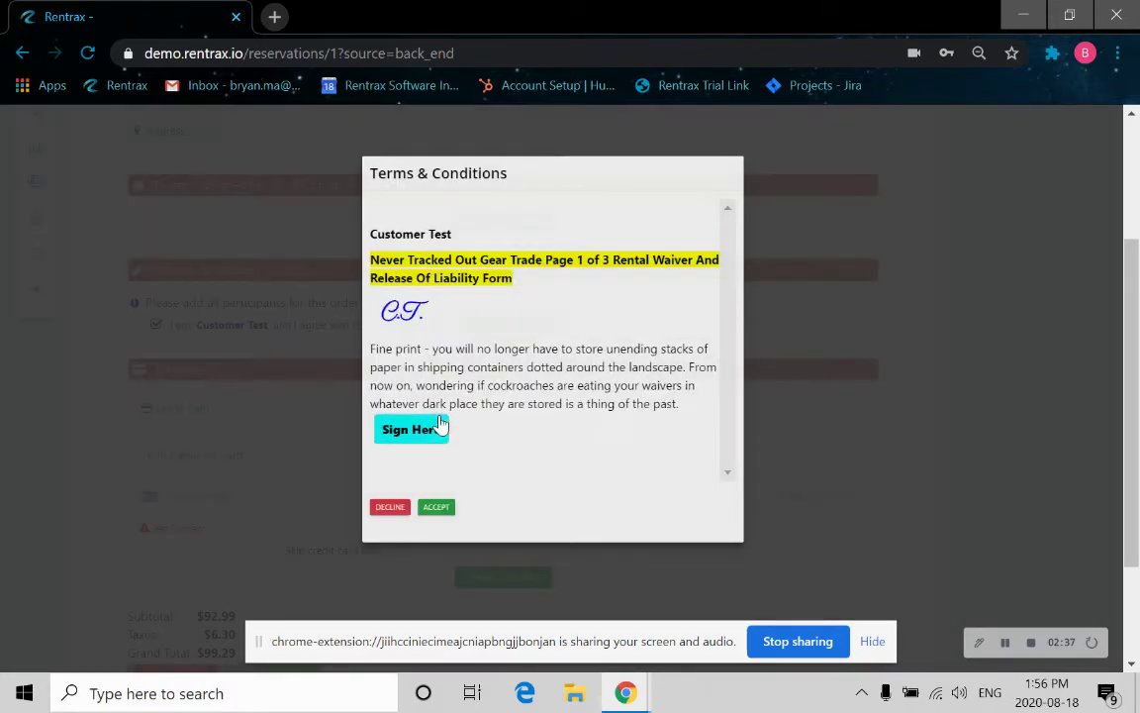
pyautogui.click(438, 428)
pyautogui.click(440, 509)
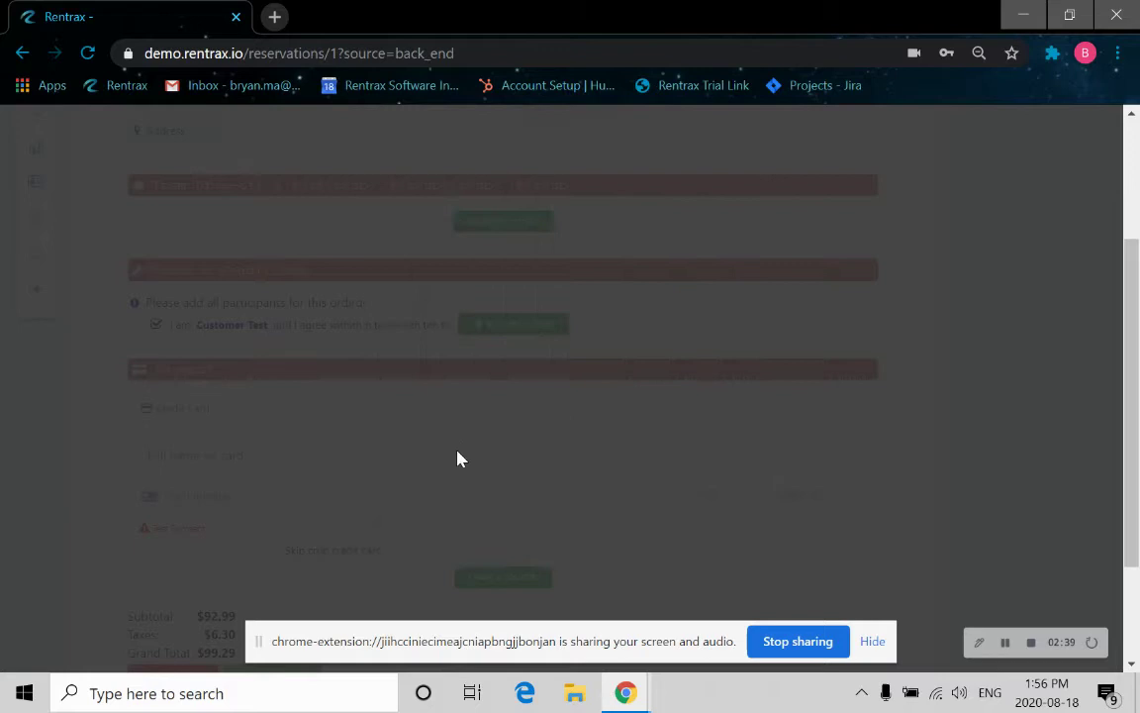
# Enter the cardholder name, test card number, expiry 11/22 and security code.
pyautogui.scroll(-1, 285, 411)
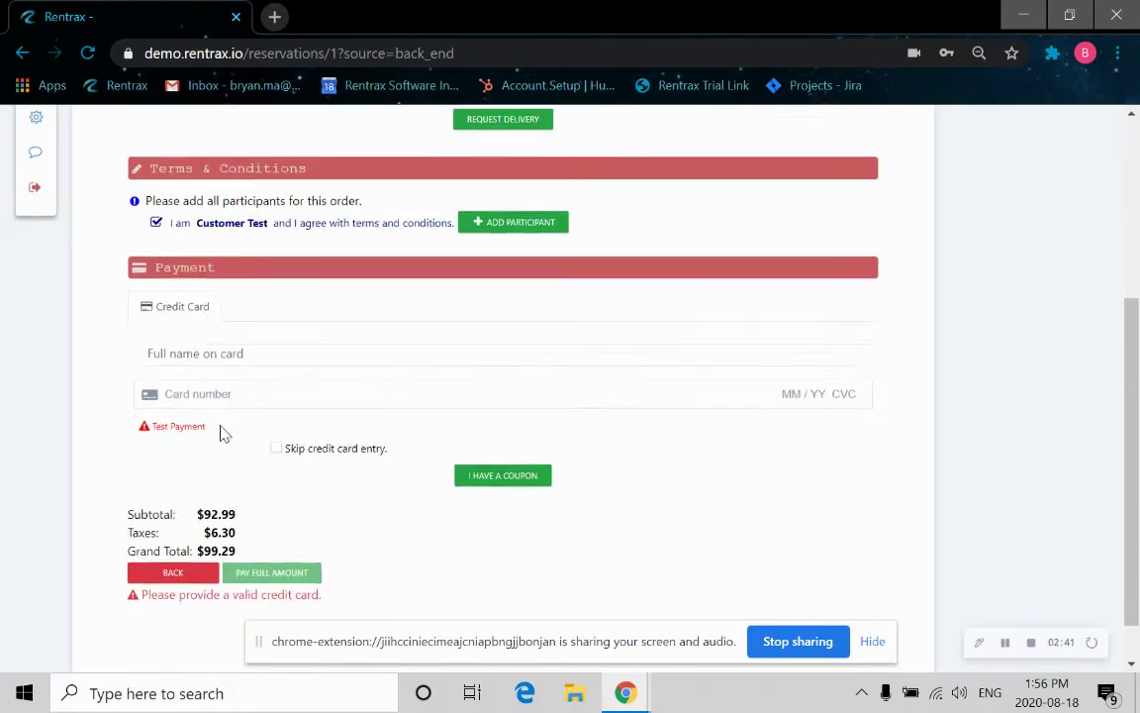
pyautogui.click(183, 359)
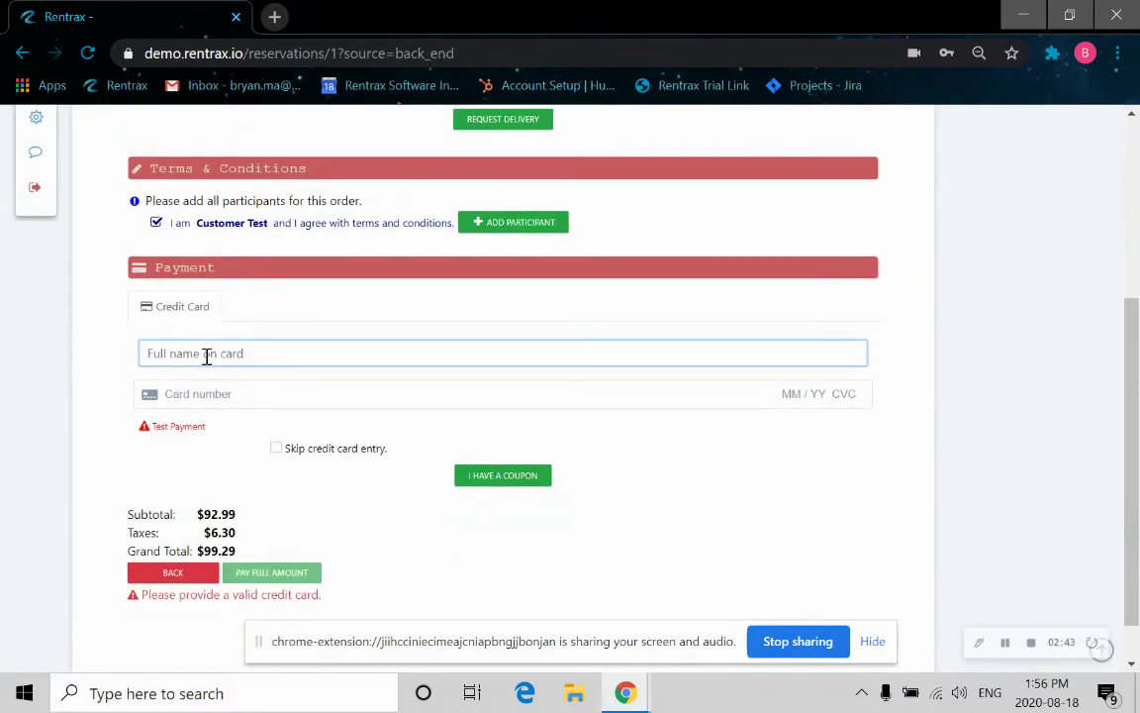
pyautogui.write('Customer Test')
pyautogui.click(217, 394)
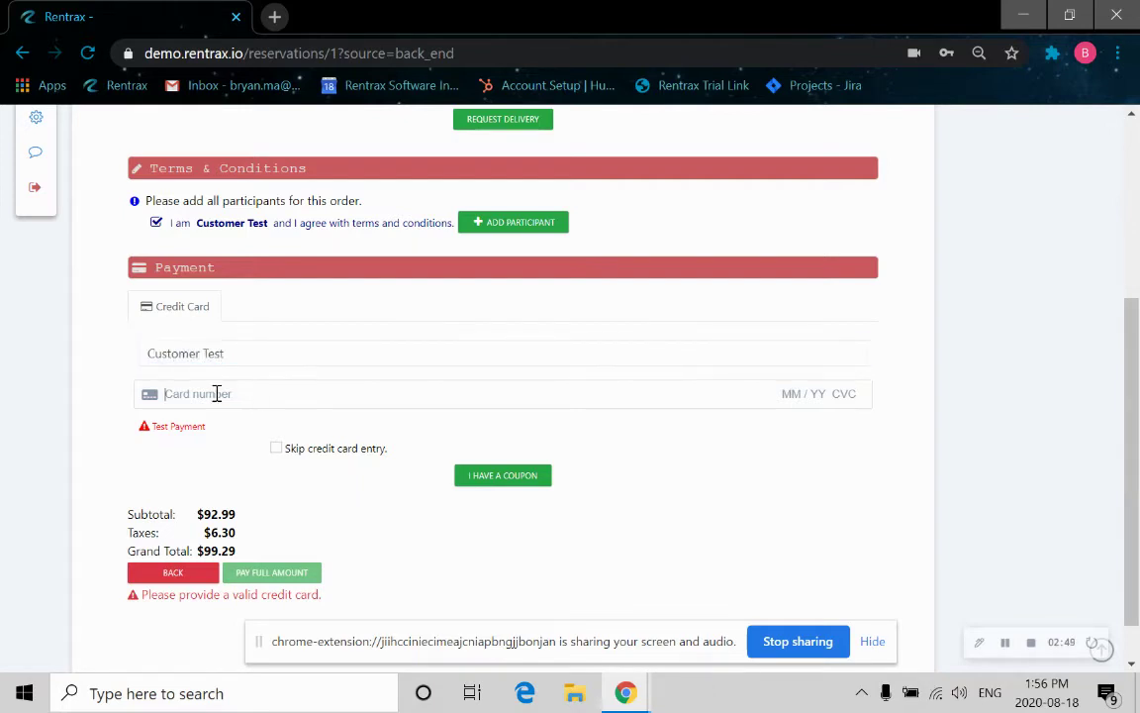
pyautogui.write('4111 1111 1111 1111 ')
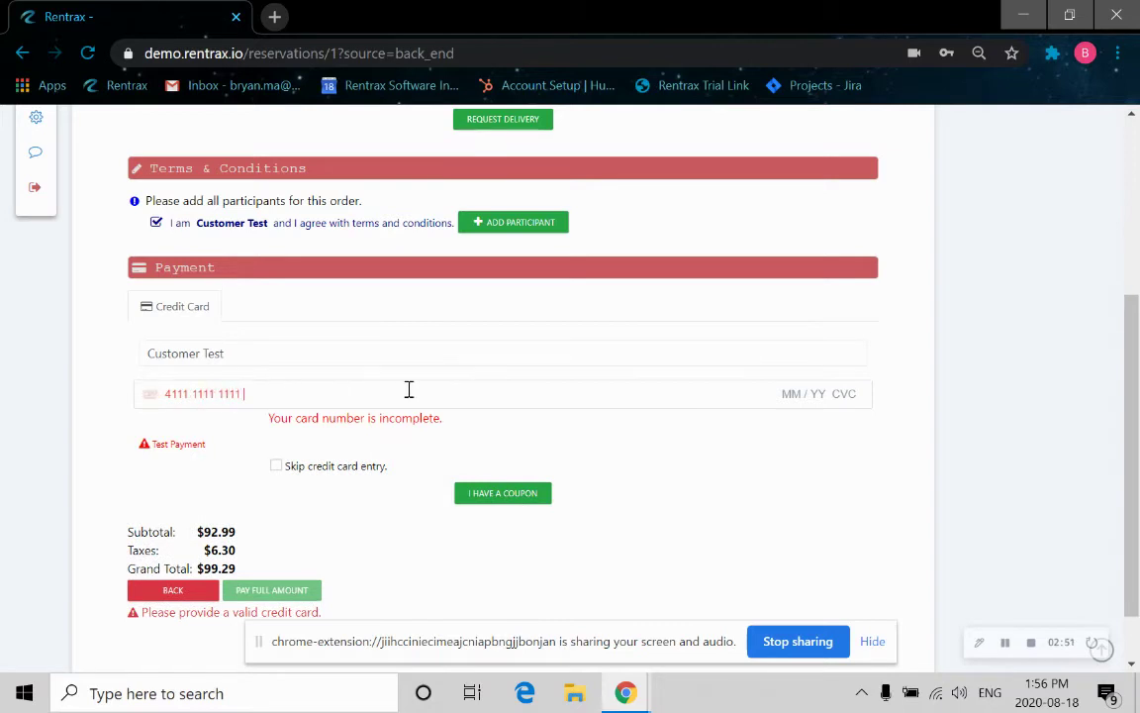
pyautogui.write(' 1111 11 /')
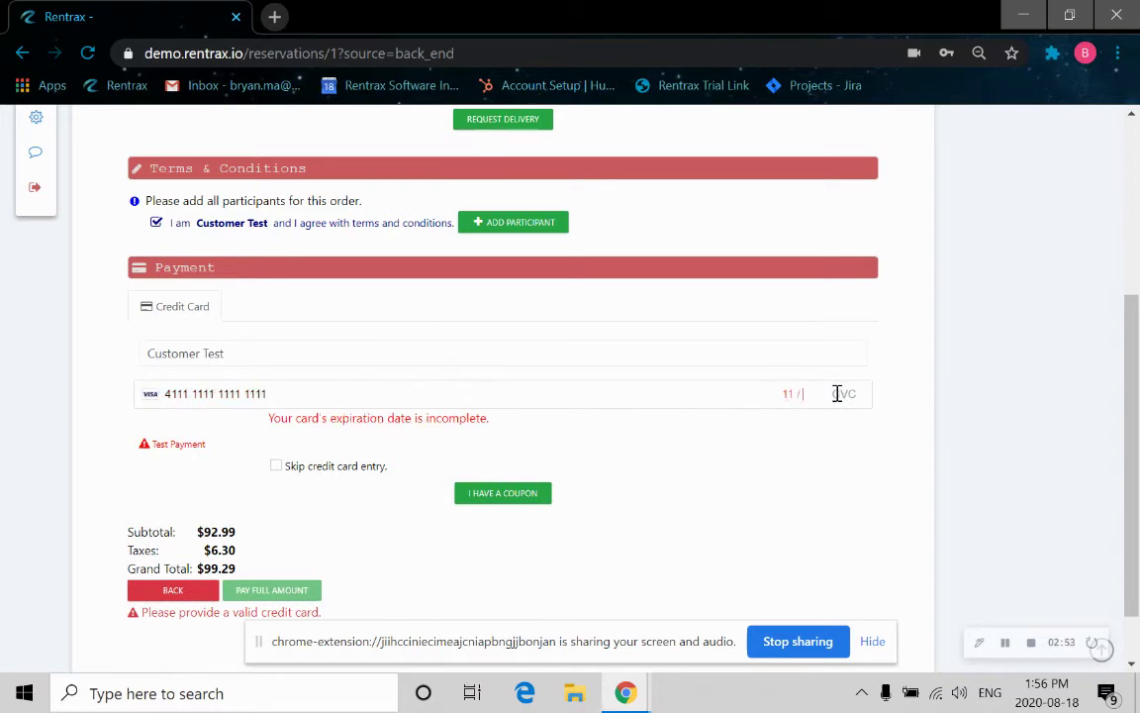
pyautogui.write(' 22 123')
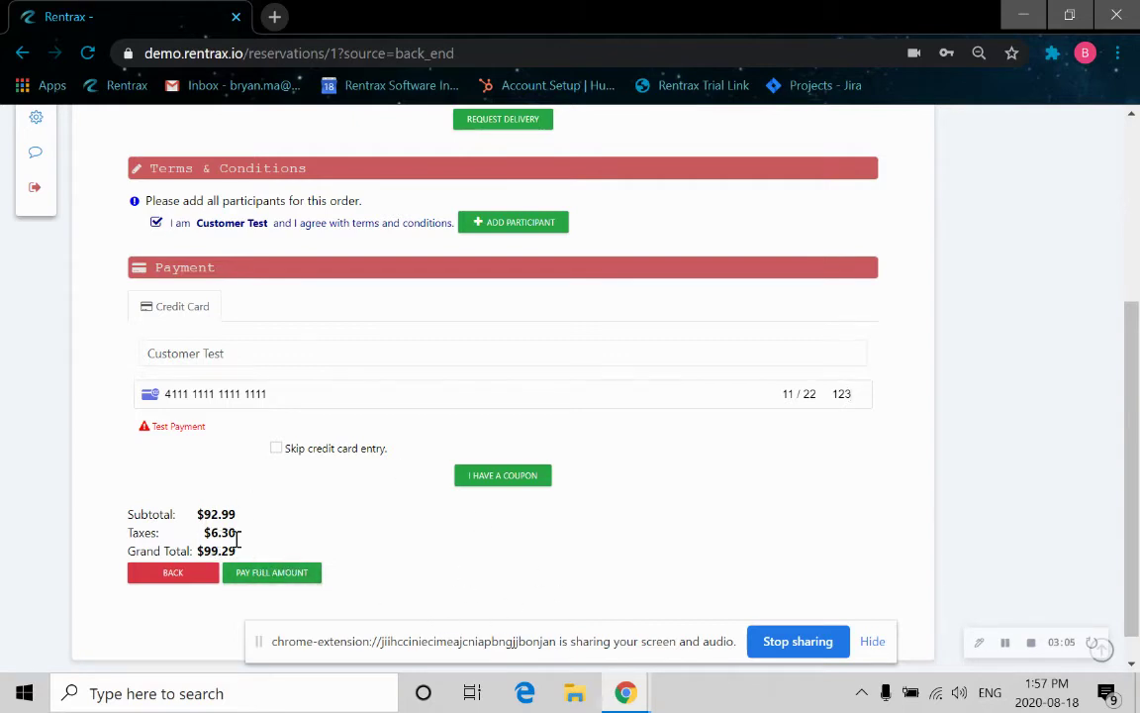
pyautogui.click(873, 641)
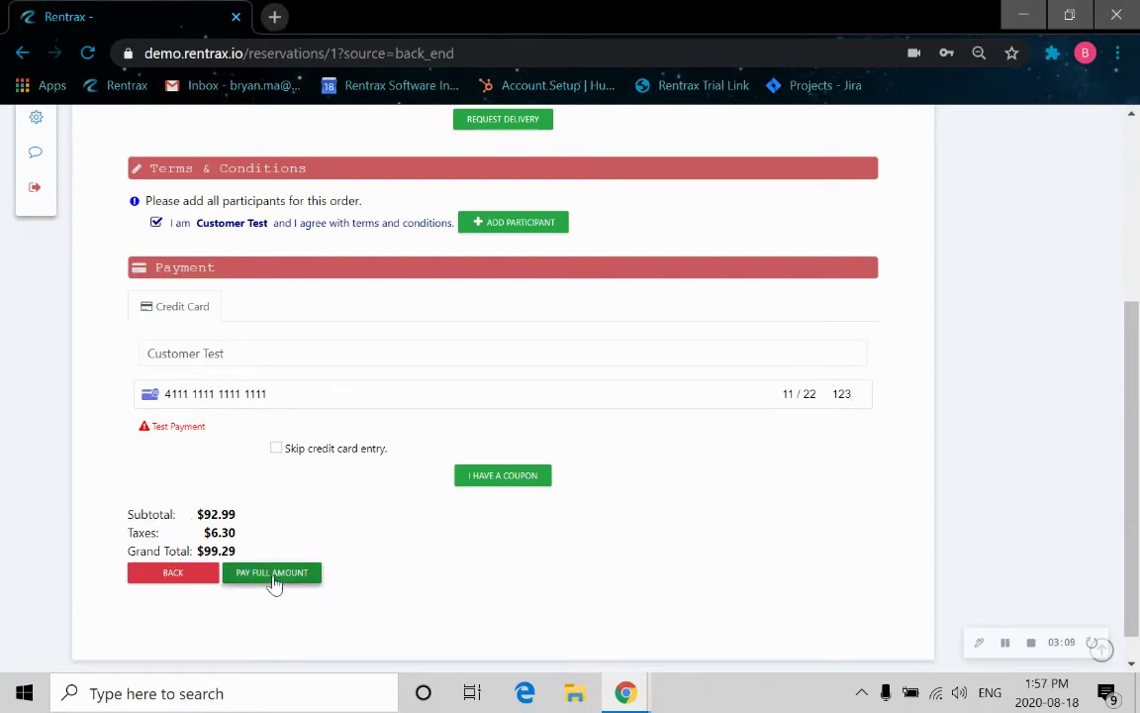
# Pay the full $99.29 by card.
pyautogui.click(273, 581)
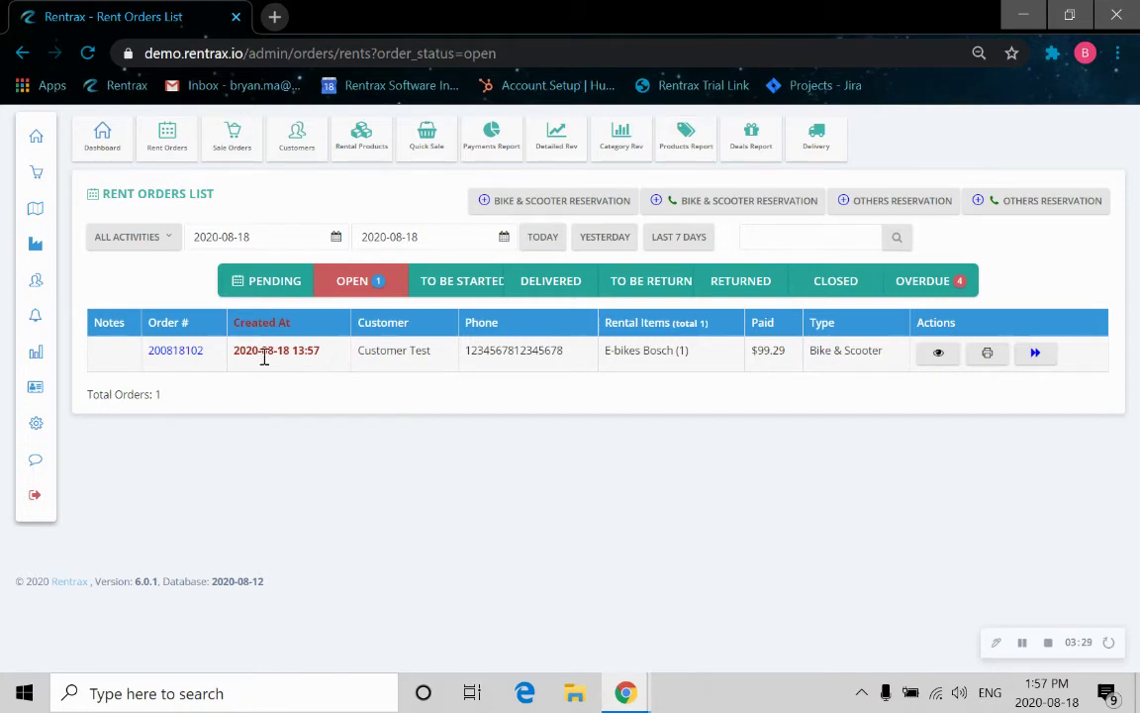
# Open order 200818102 and highlight its rental period and order number.
pyautogui.click(176, 353)
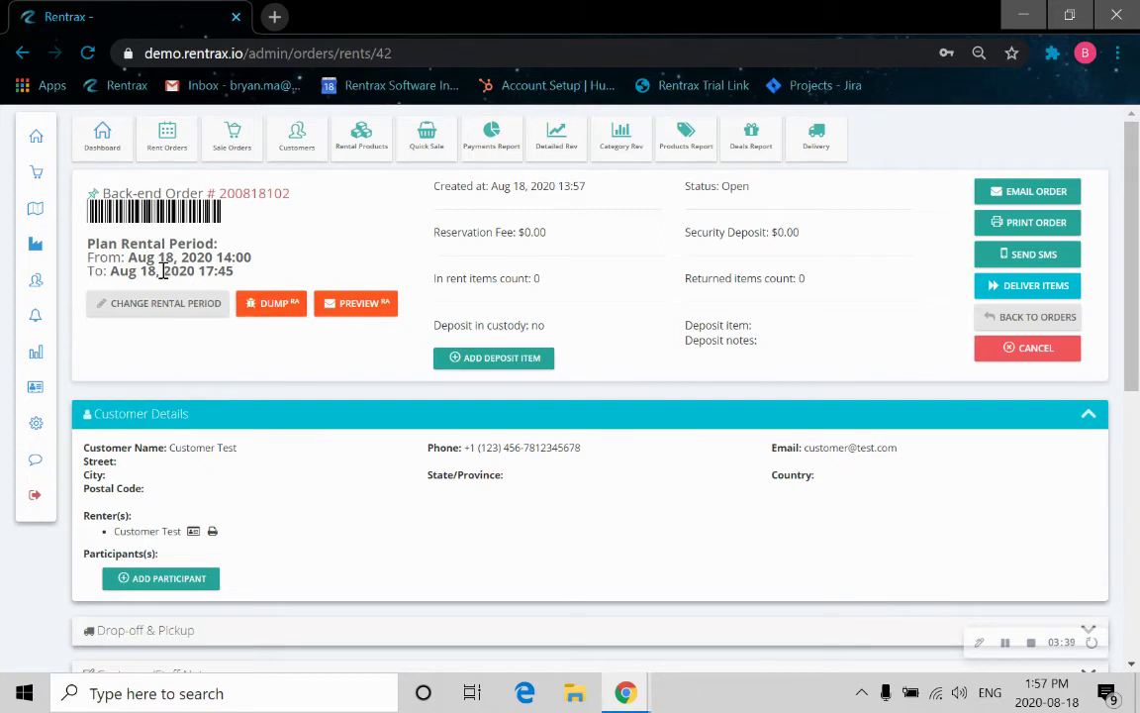
pyautogui.tripleClick(132, 257)
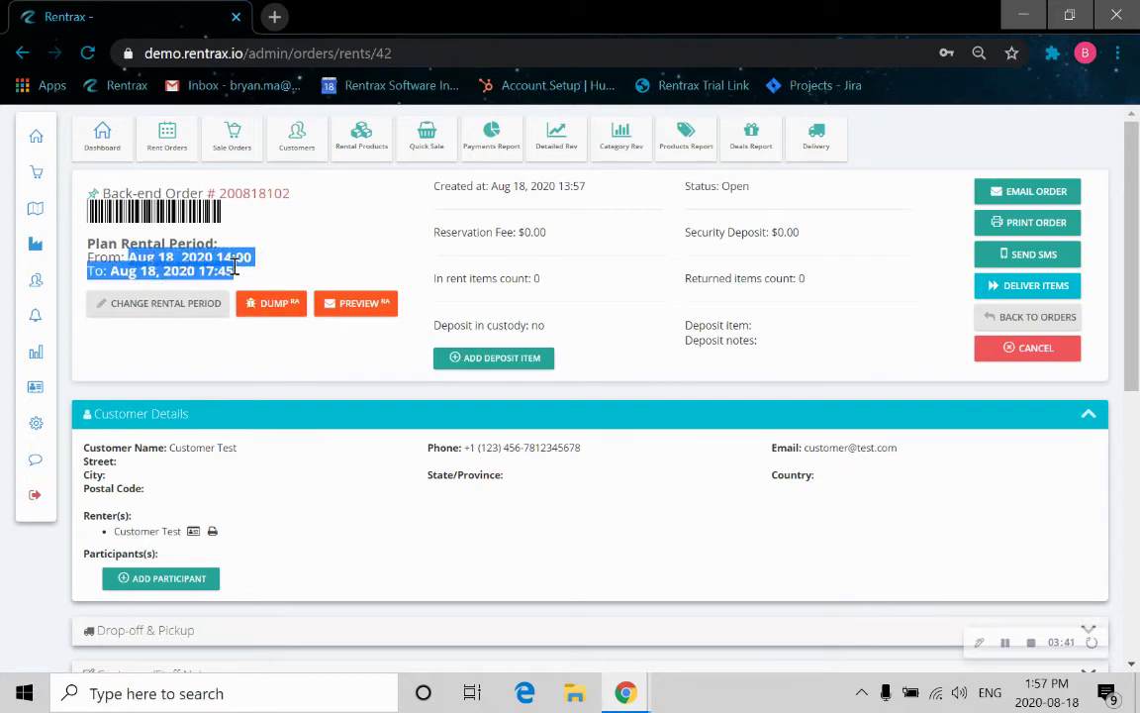
pyautogui.click(207, 193)
pyautogui.doubleClick(221, 193)
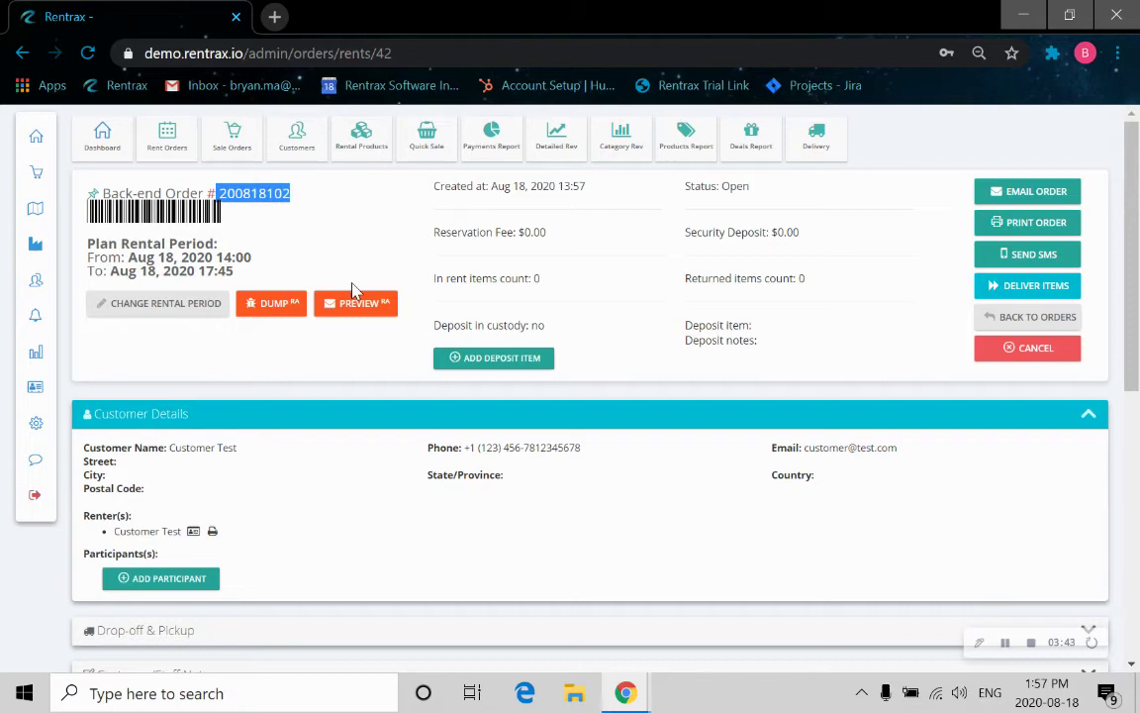
pyautogui.click(338, 448)
# Review the order's detail and invoice tables, highlighting the Sandwich quantity and $99.29 total.
pyautogui.scroll(-1, 379, 490)
pyautogui.scroll(-1, 379, 490)
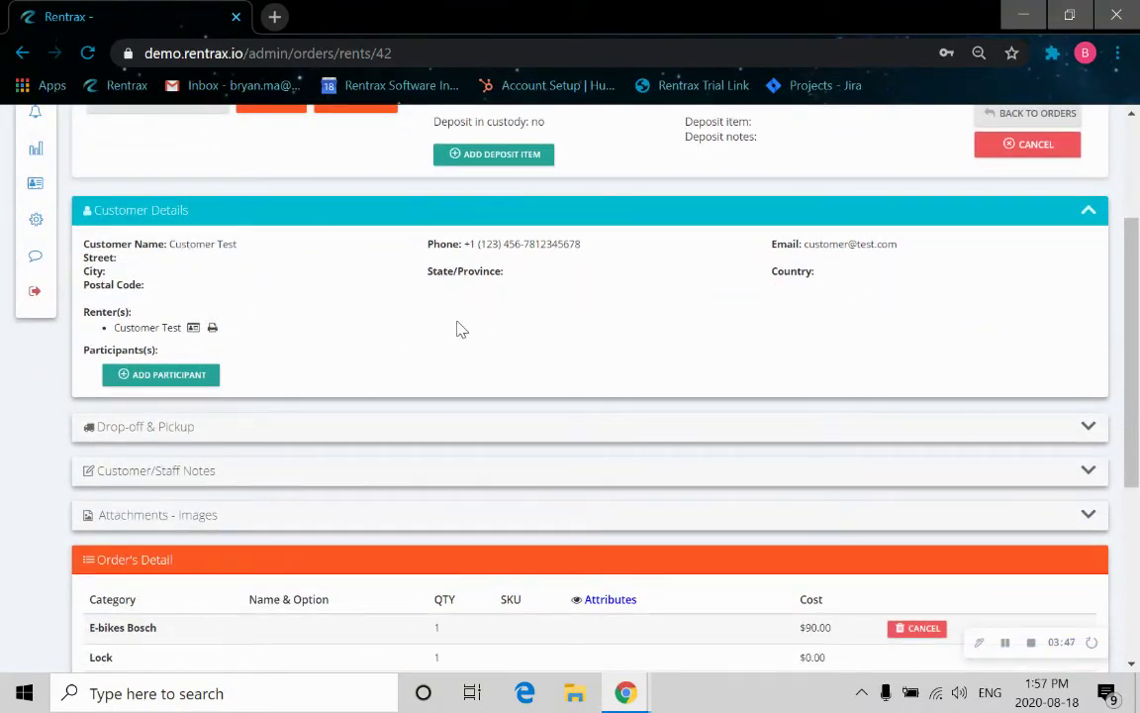
pyautogui.scroll(-1, 594, 346)
pyautogui.scroll(-1, 562, 403)
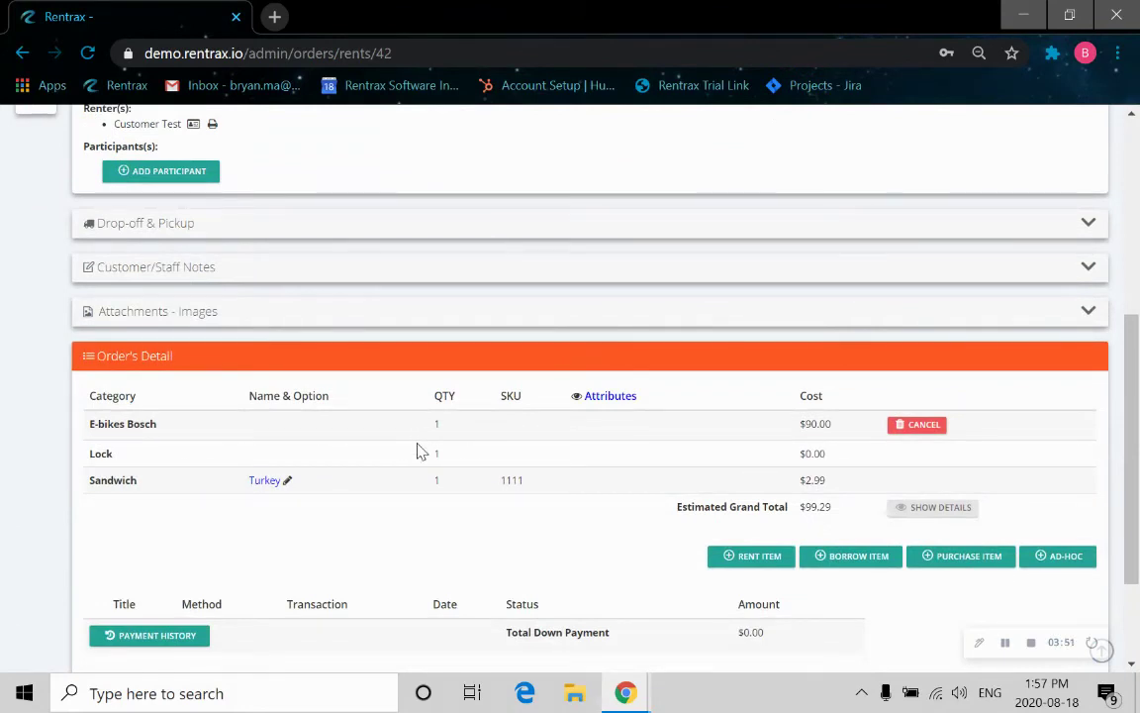
pyautogui.moveTo(423, 487); pyautogui.dragTo(444, 484)
pyautogui.scroll(-2, 761, 415)
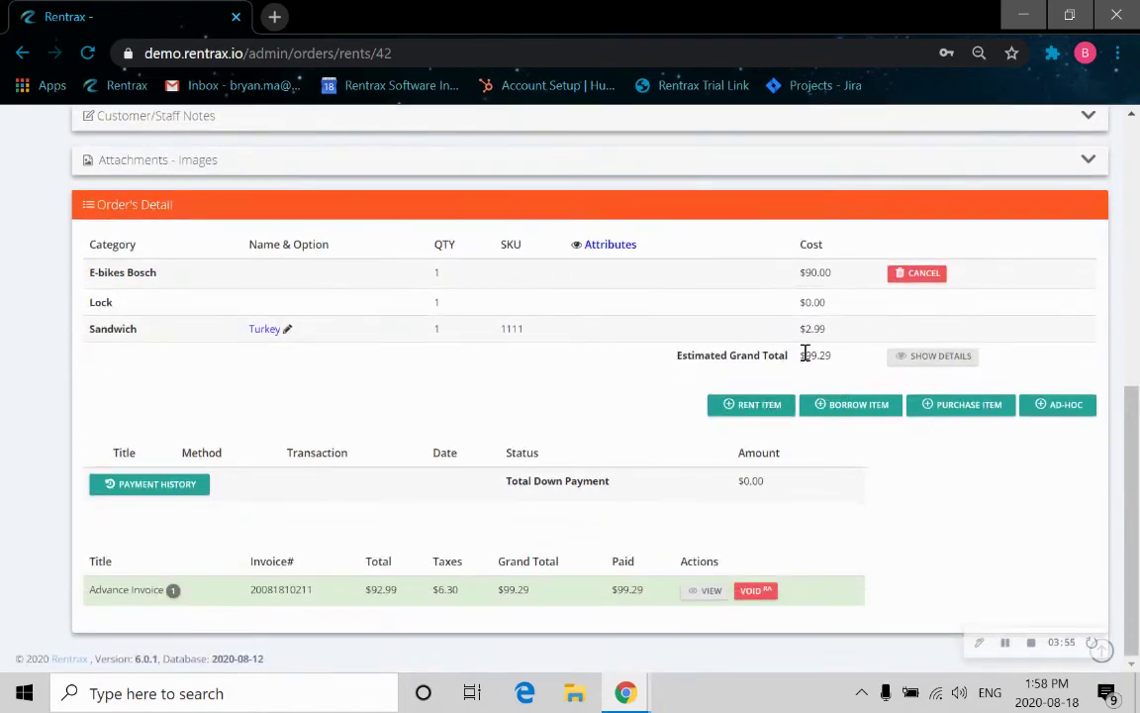
pyautogui.moveTo(802, 354); pyautogui.dragTo(835, 364)
pyautogui.scroll(10, 806, 414)
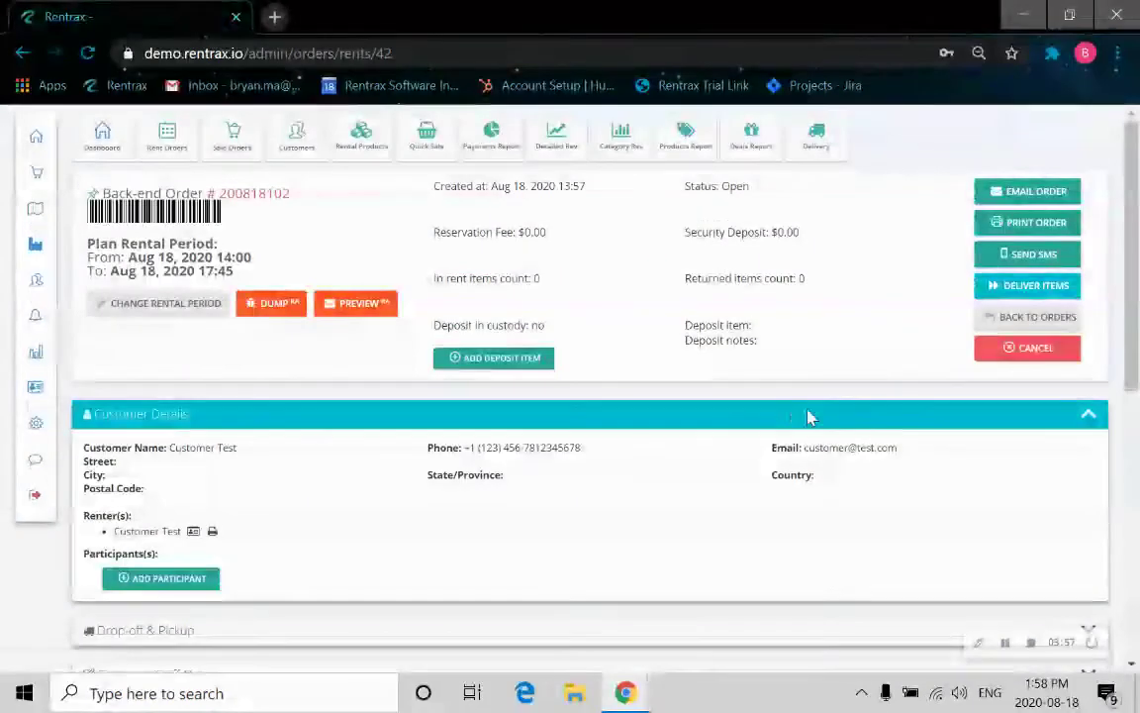
# Deliver order 200818102 from the rent orders list via the Assign Products page.
pyautogui.click(1042, 328)
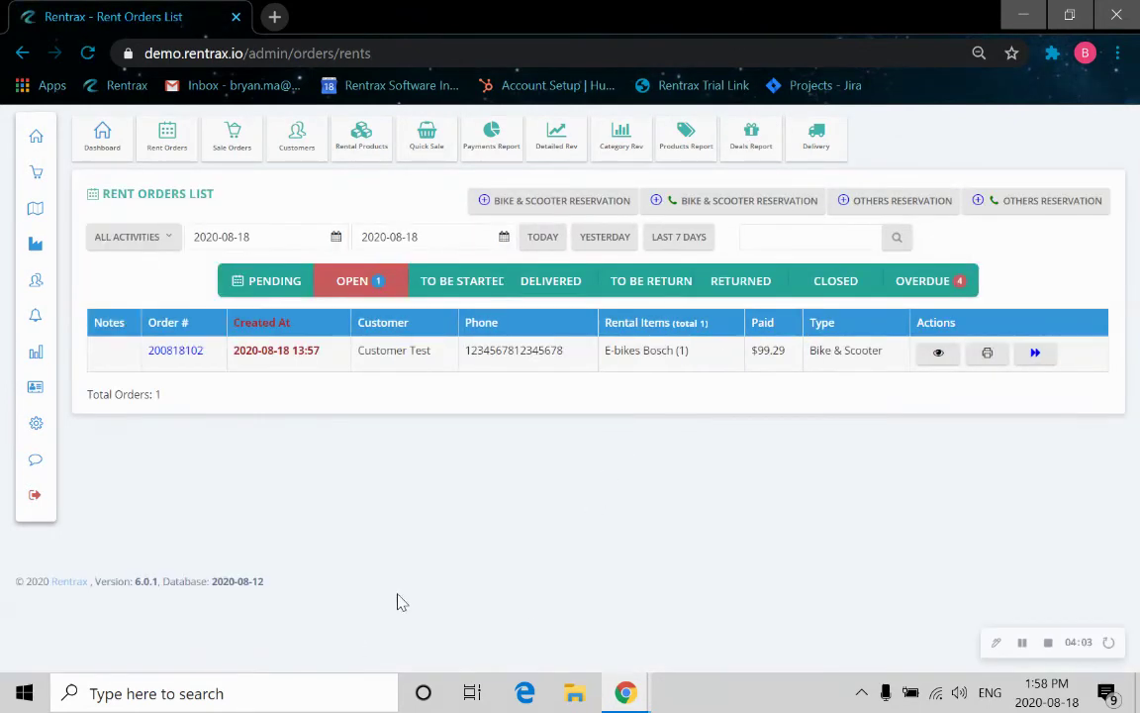
pyautogui.click(1033, 362)
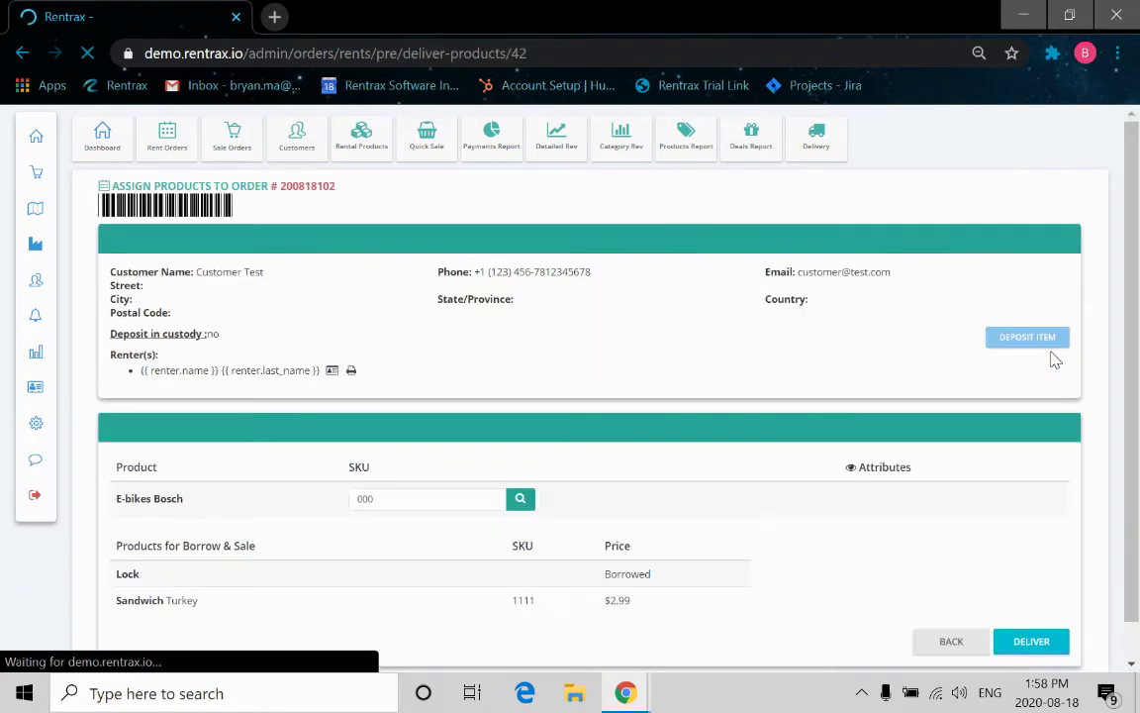
pyautogui.scroll(-2, 821, 430)
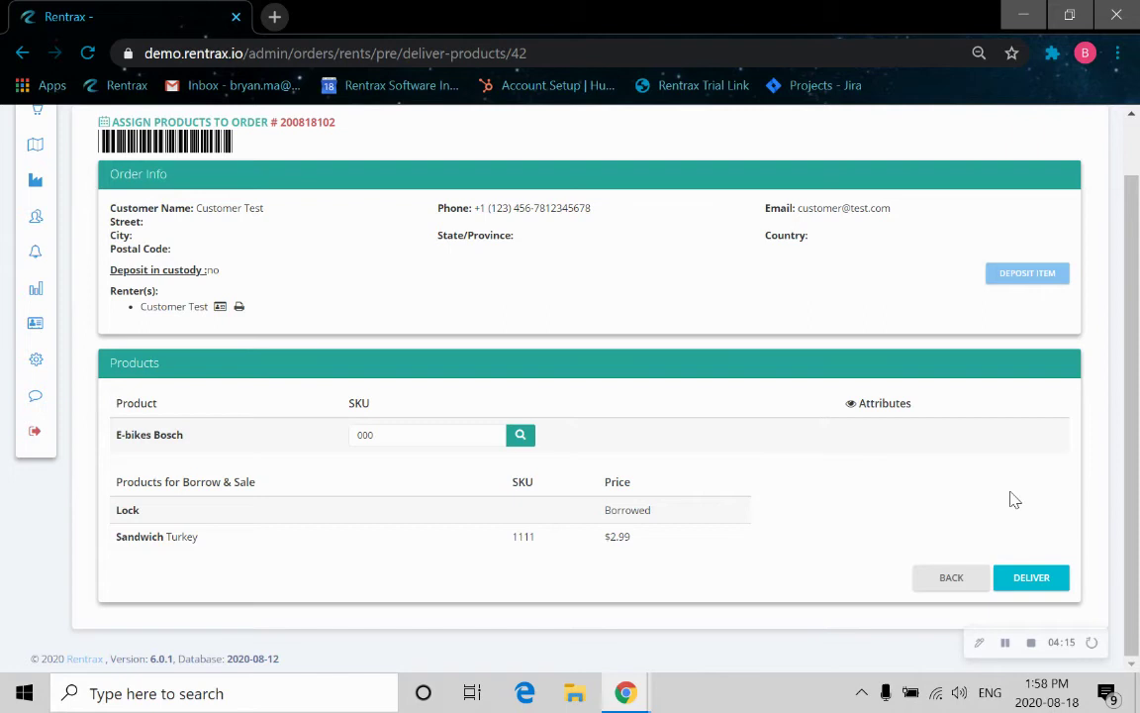
pyautogui.click(1033, 578)
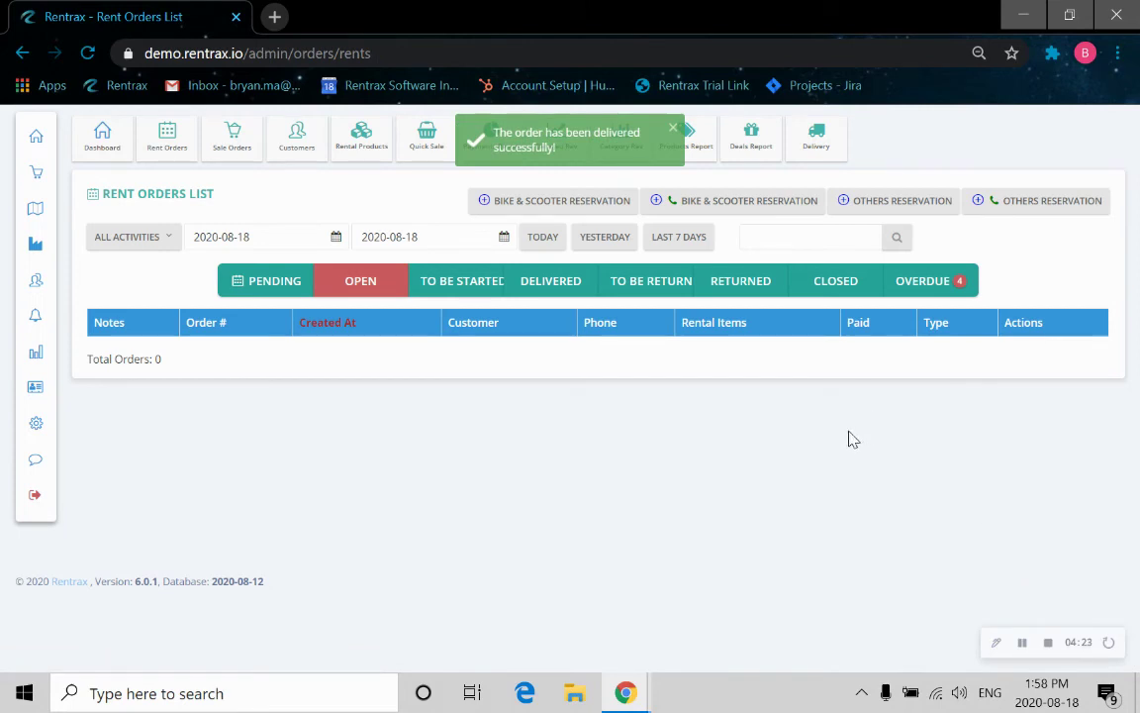
# Open order 200818102 from the Delivered list and review its e-bike and lock In Rent.
pyautogui.click(560, 282)
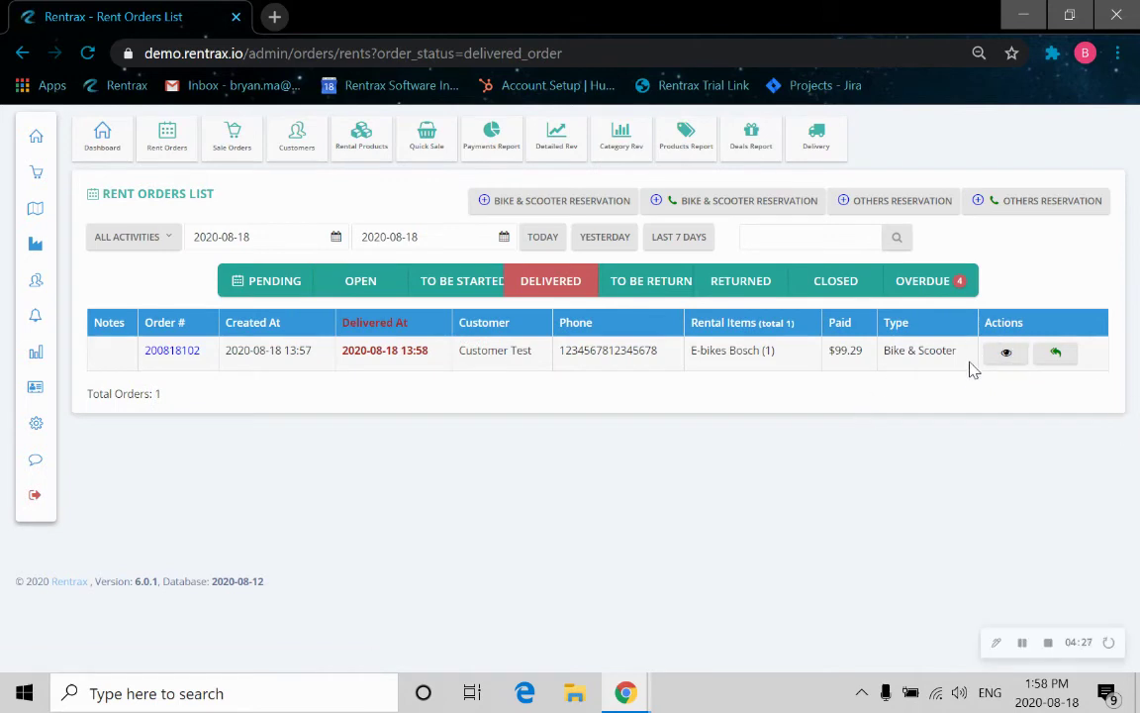
pyautogui.click(168, 354)
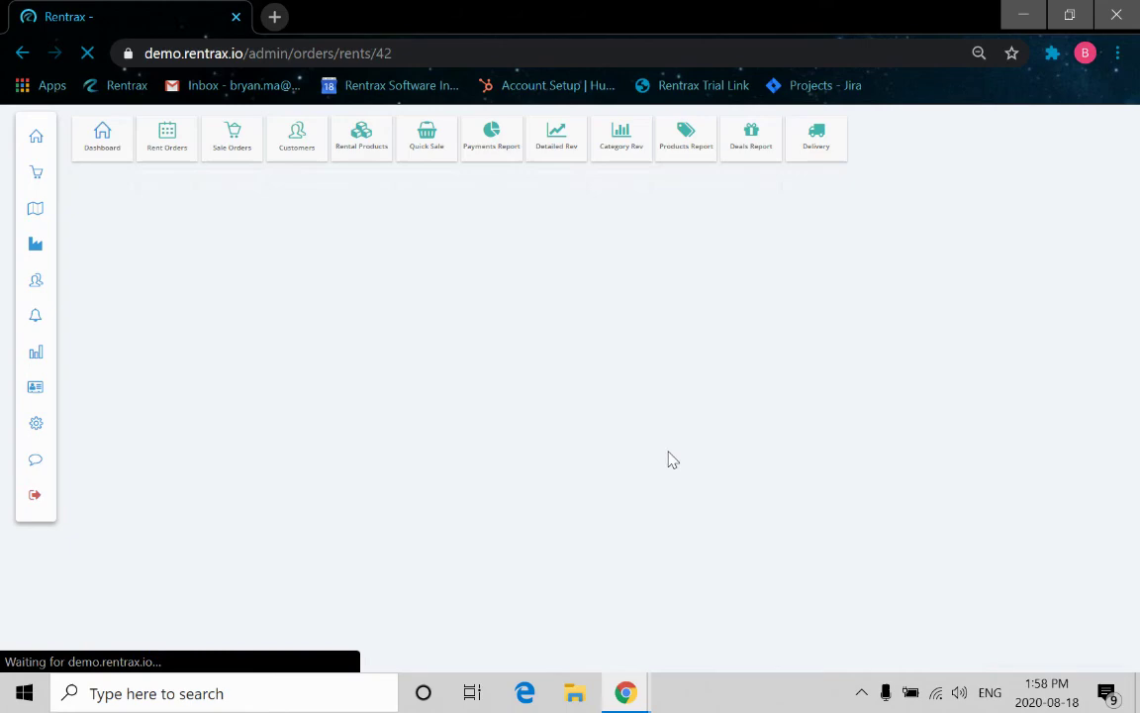
pyautogui.scroll(-3, 574, 515)
pyautogui.scroll(-2, 577, 515)
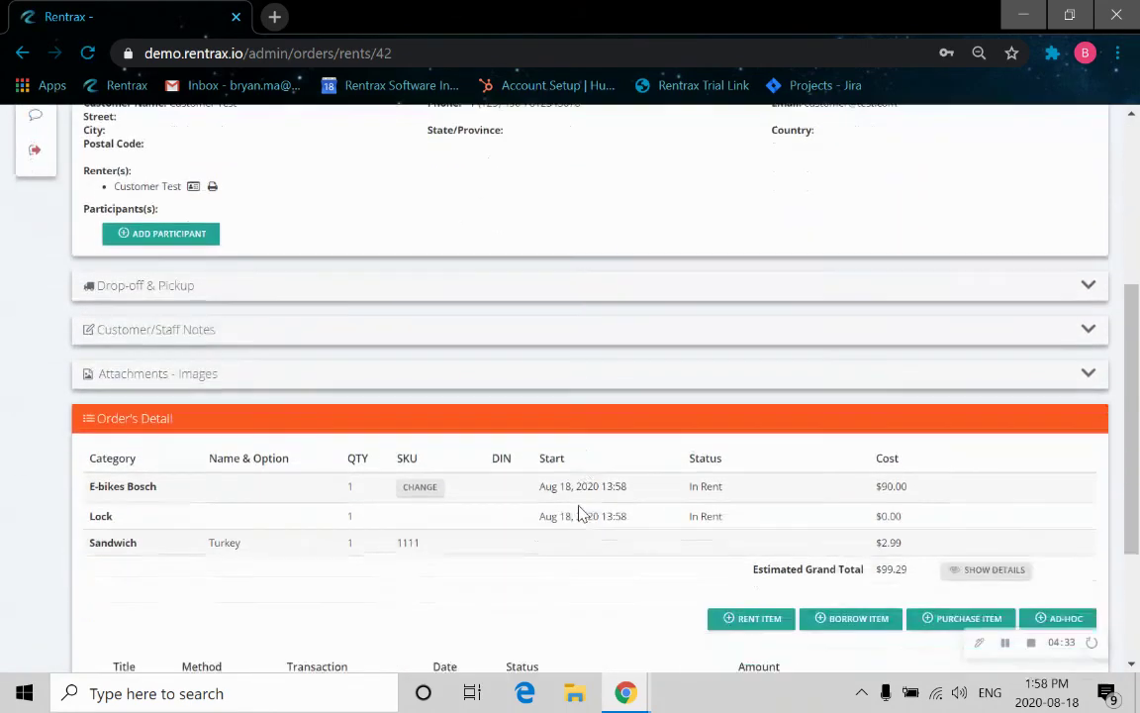
pyautogui.scroll(-1, 606, 471)
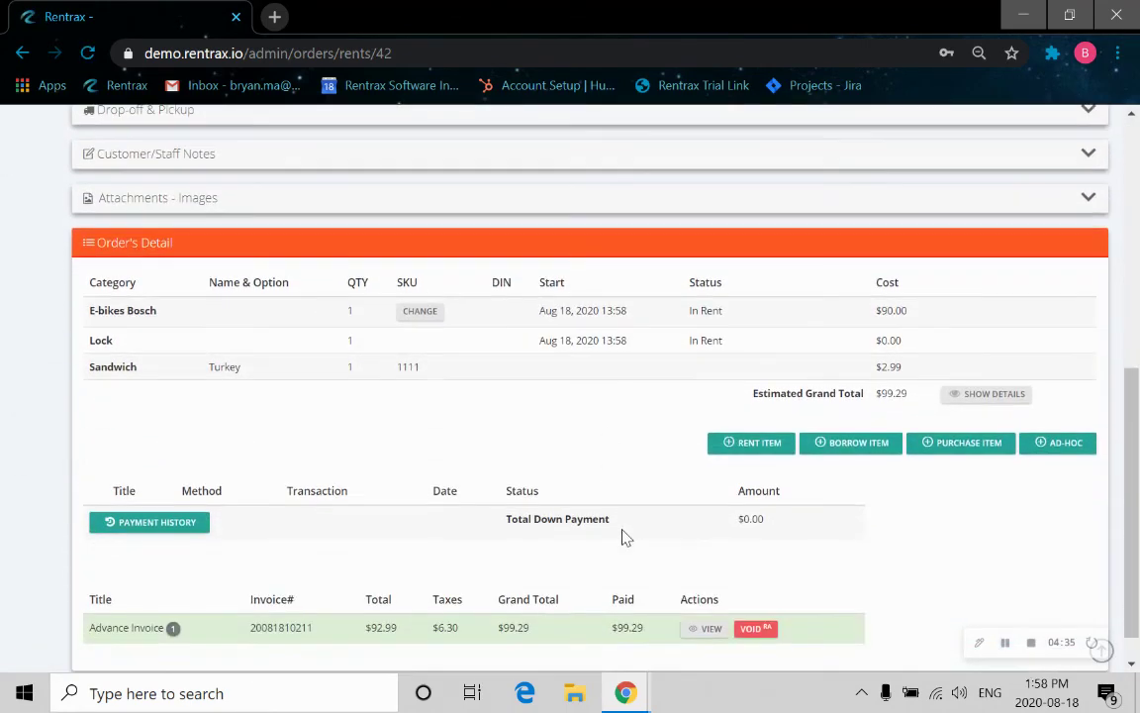
pyautogui.scroll(5, 624, 536)
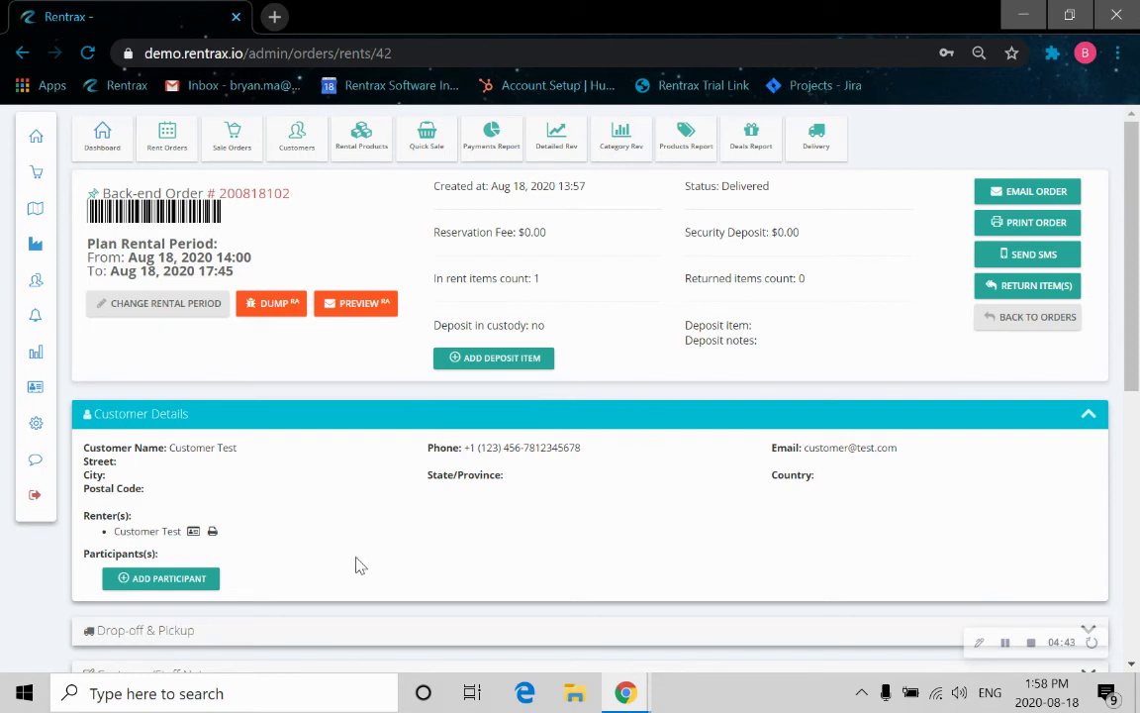
# Start returning order 200818102, marking the E-bikes Bosch and the Lock as returned.
pyautogui.click(1032, 321)
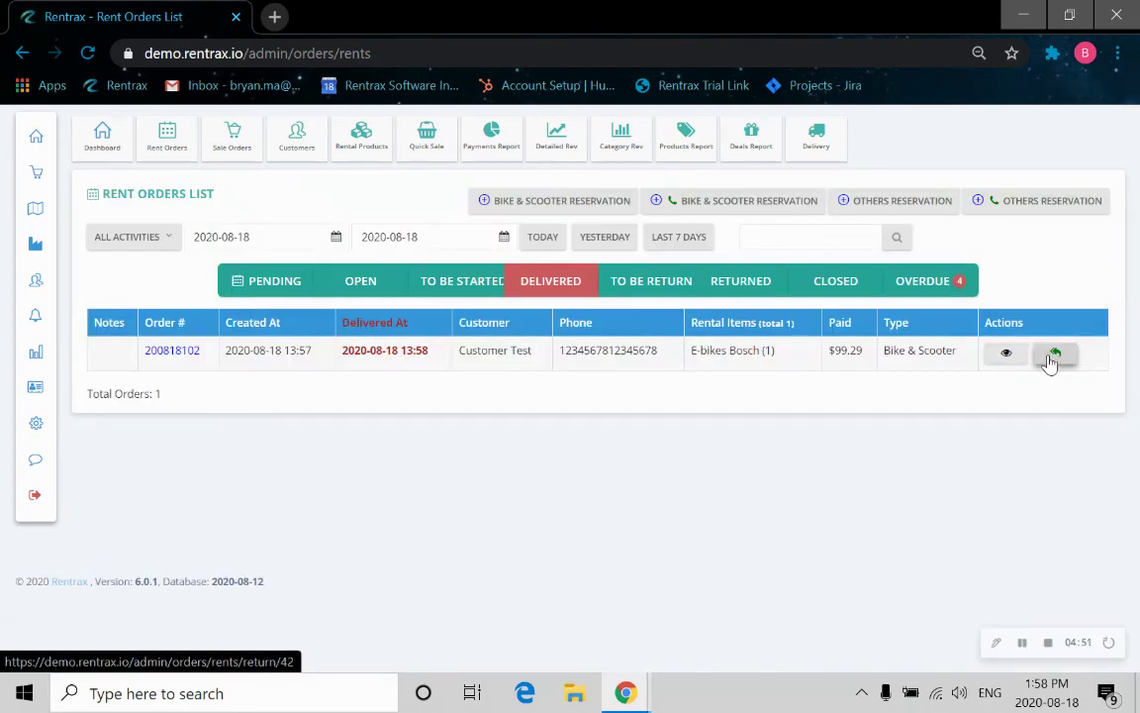
pyautogui.click(1051, 363)
pyautogui.scroll(-2, 696, 517)
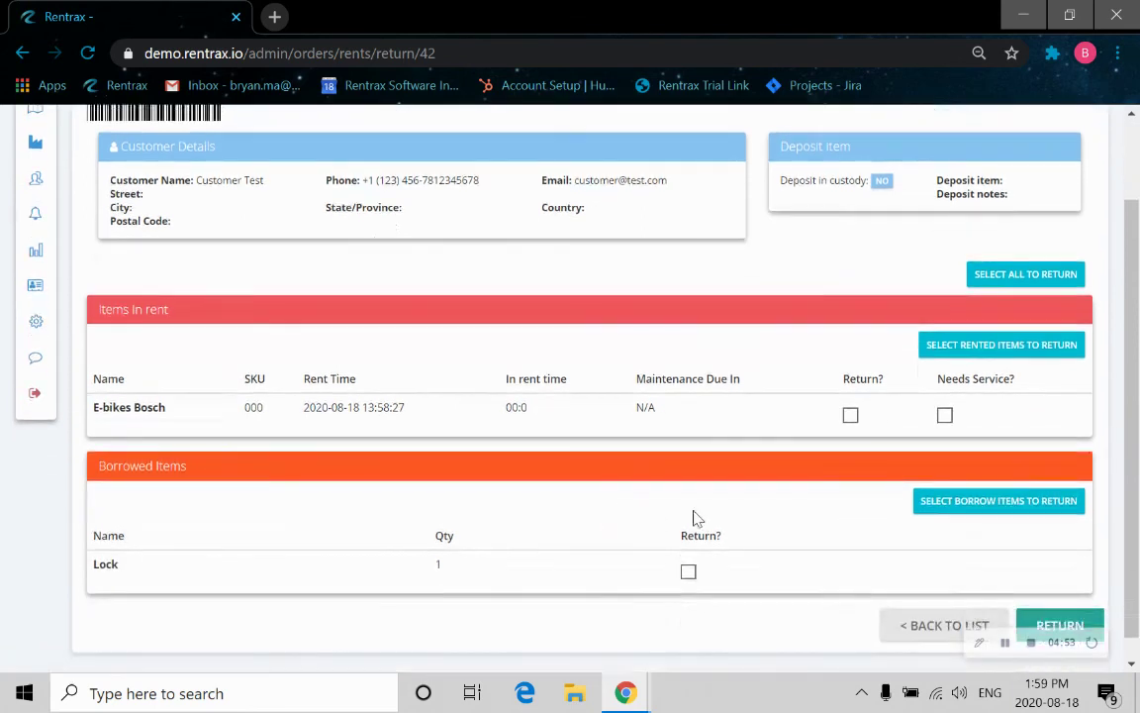
pyautogui.click(849, 416)
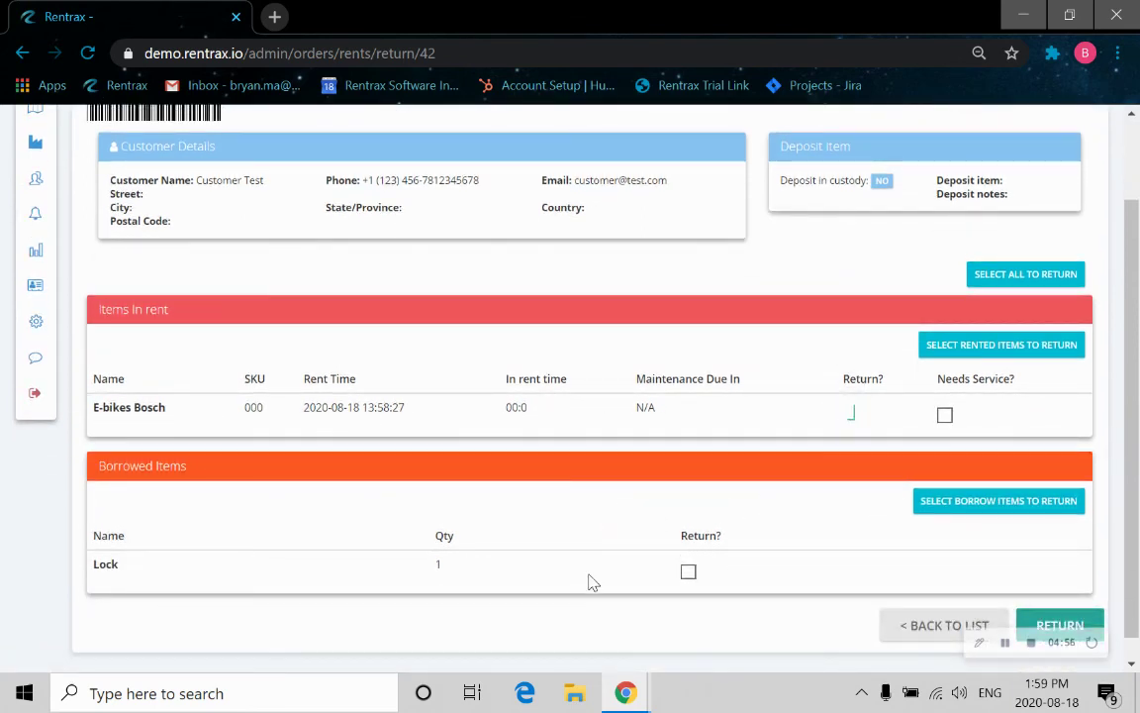
pyautogui.click(688, 572)
# Flag the e-bike as needing service for 'broken paddle' and submit the return.
pyautogui.click(945, 417)
pyautogui.click(744, 478)
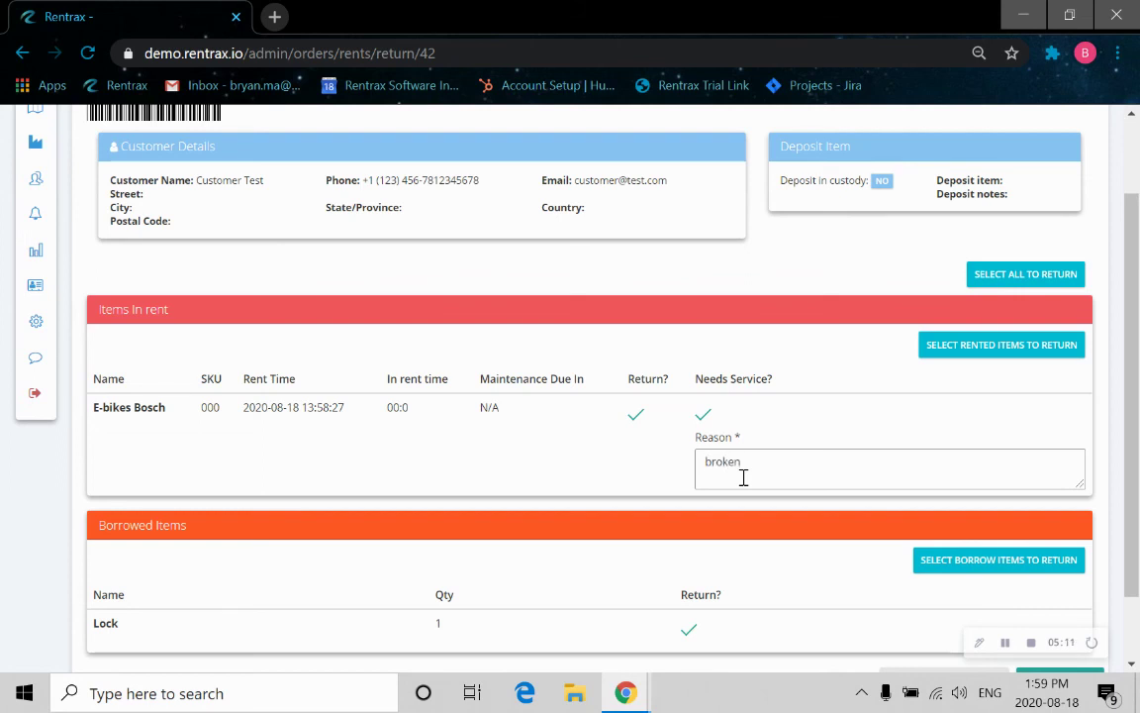
pyautogui.write('broken paddle')
pyautogui.scroll(-2, 698, 461)
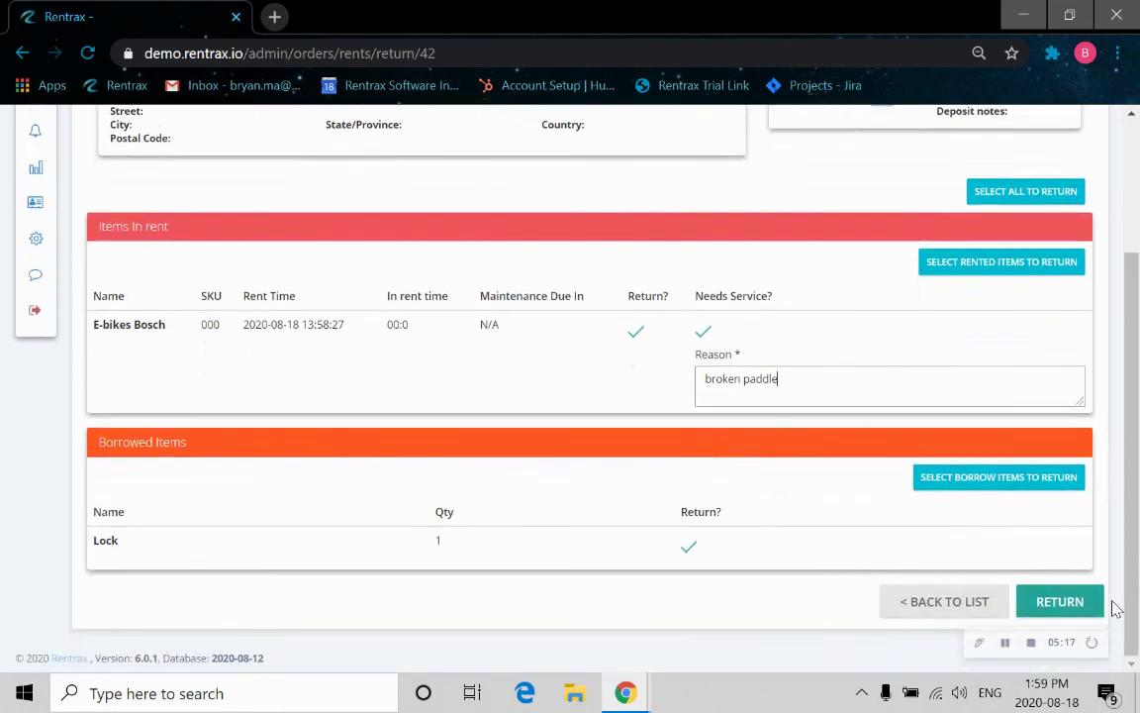
pyautogui.click(1066, 609)
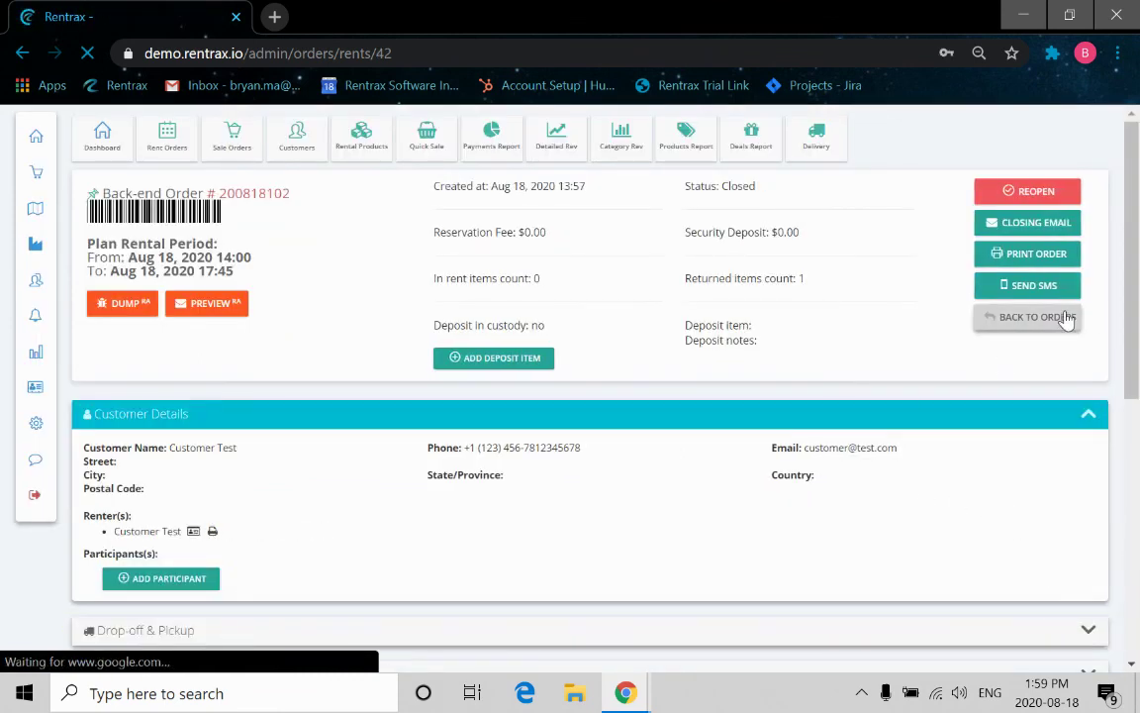
# Go from the Returned orders list to the Closed list, showing order 200818102.
pyautogui.click(1049, 332)
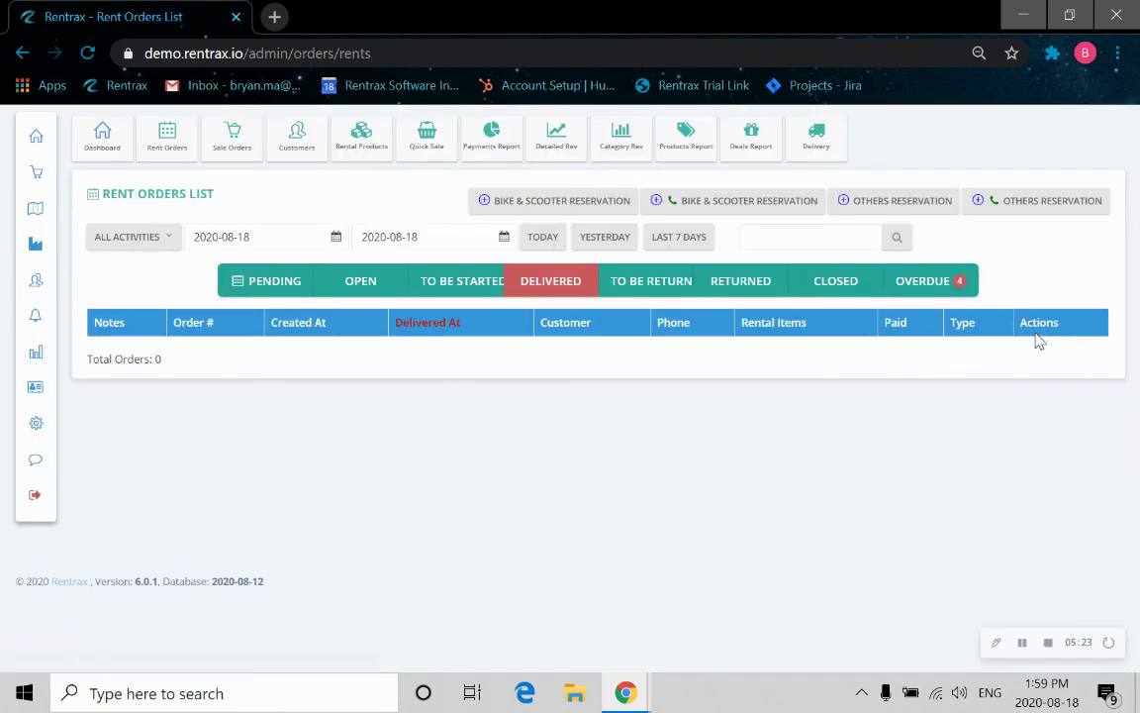
pyautogui.click(764, 286)
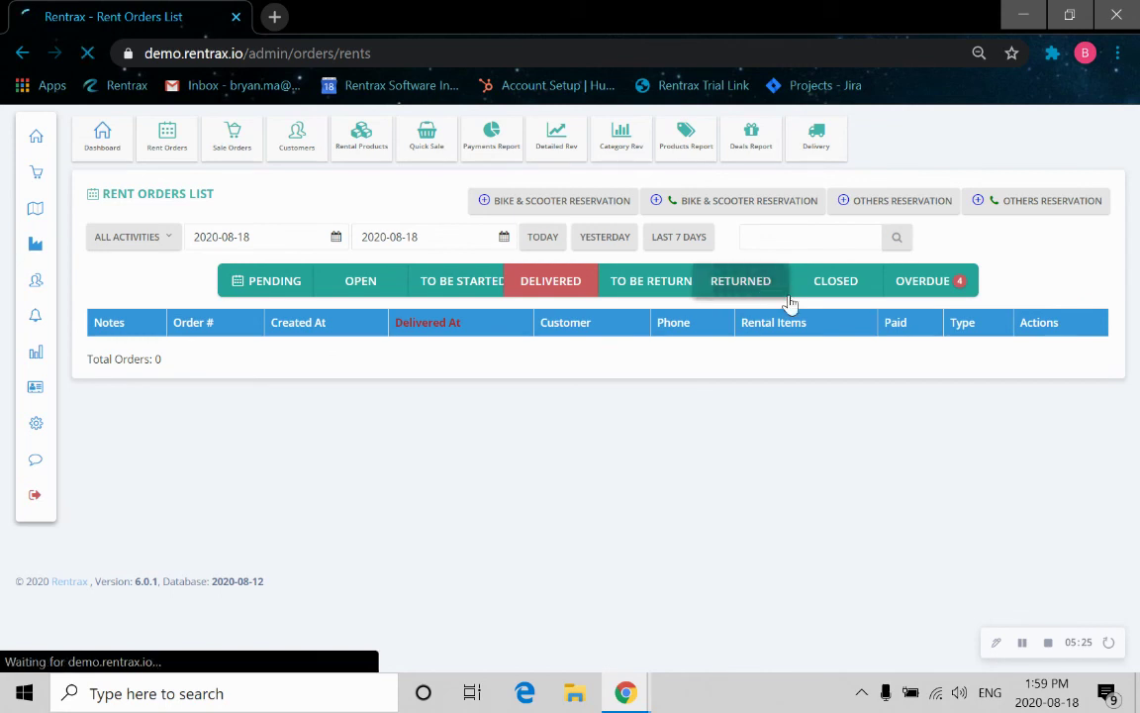
pyautogui.click(844, 297)
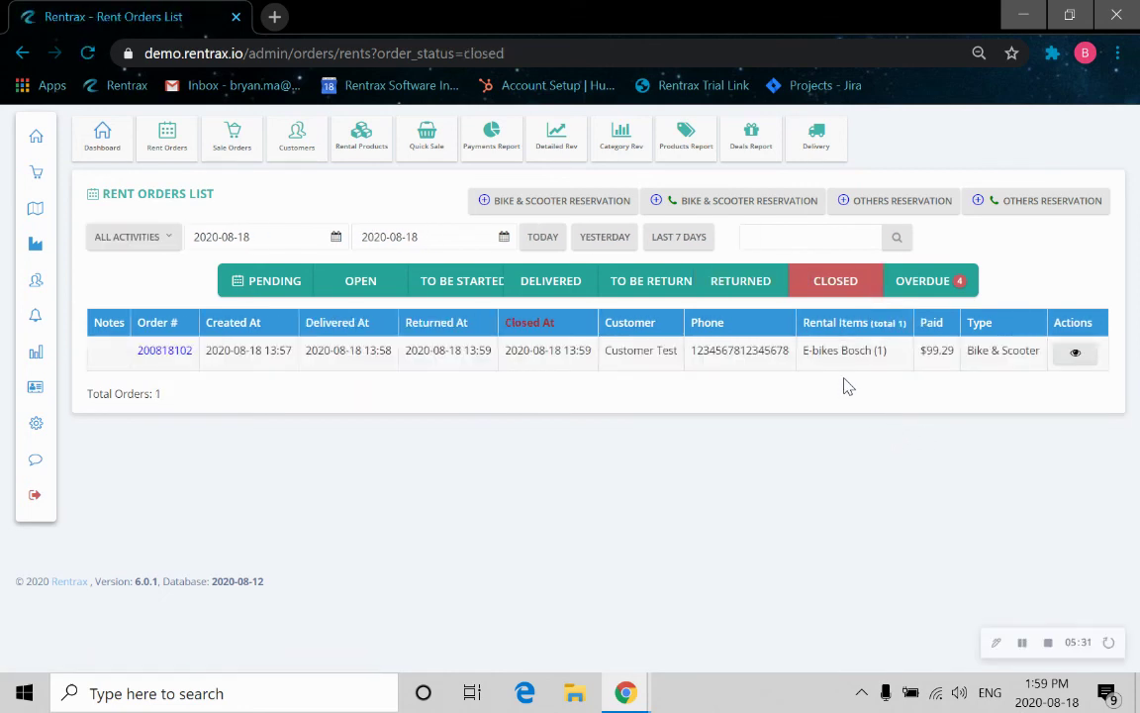